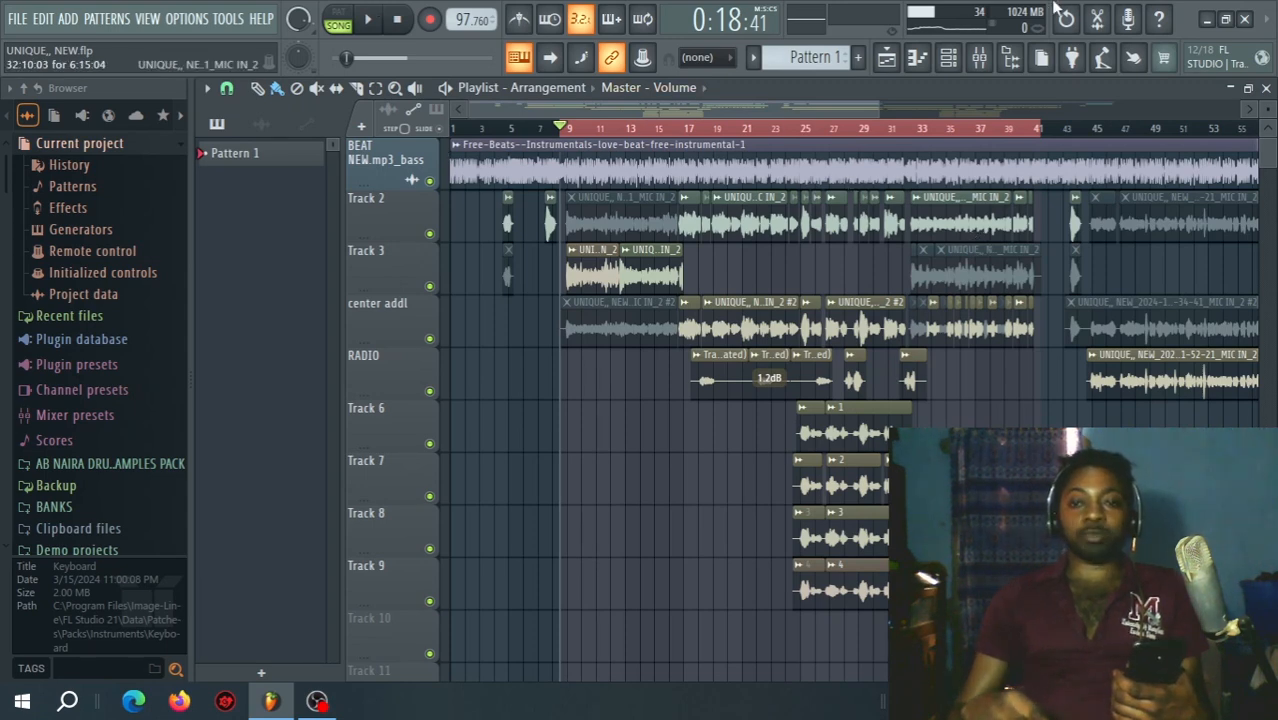
Trace the lead vox sends in the mixer and mute the ch 1/4 center, 1/2 1/4 RADIO, VERB SHORT and VERB long channels.
click(979, 57)
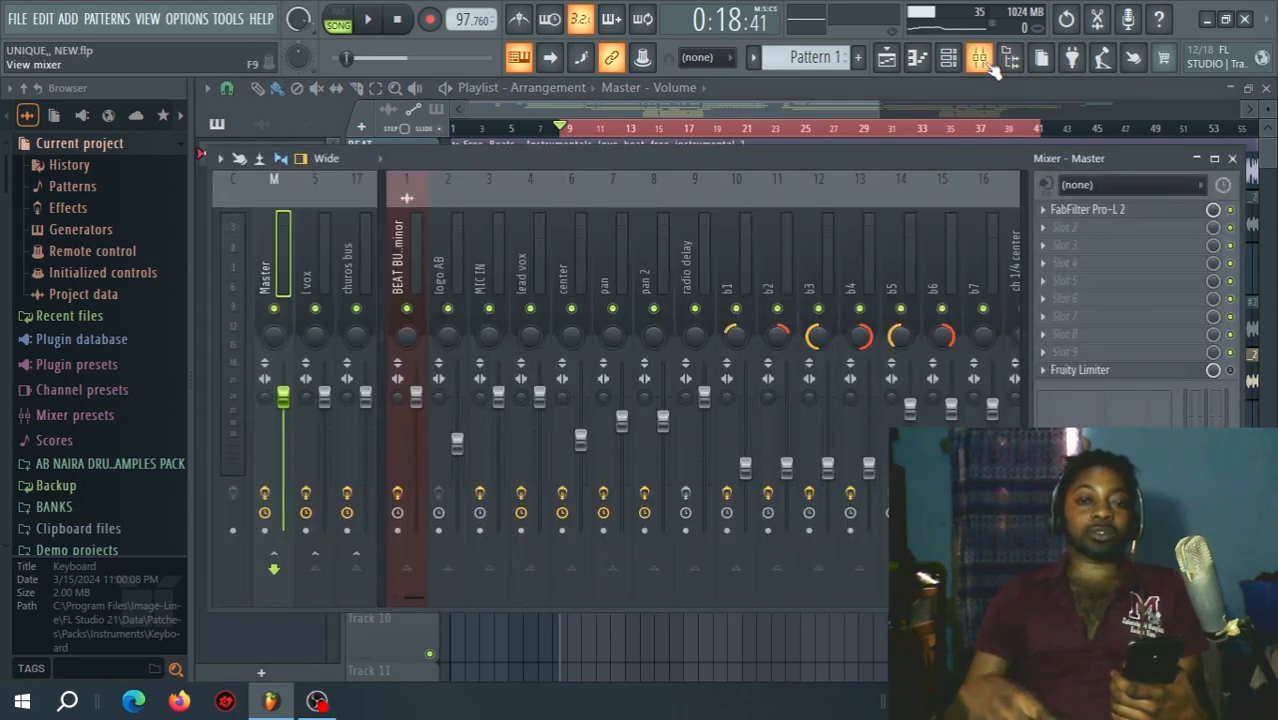
click(516, 243)
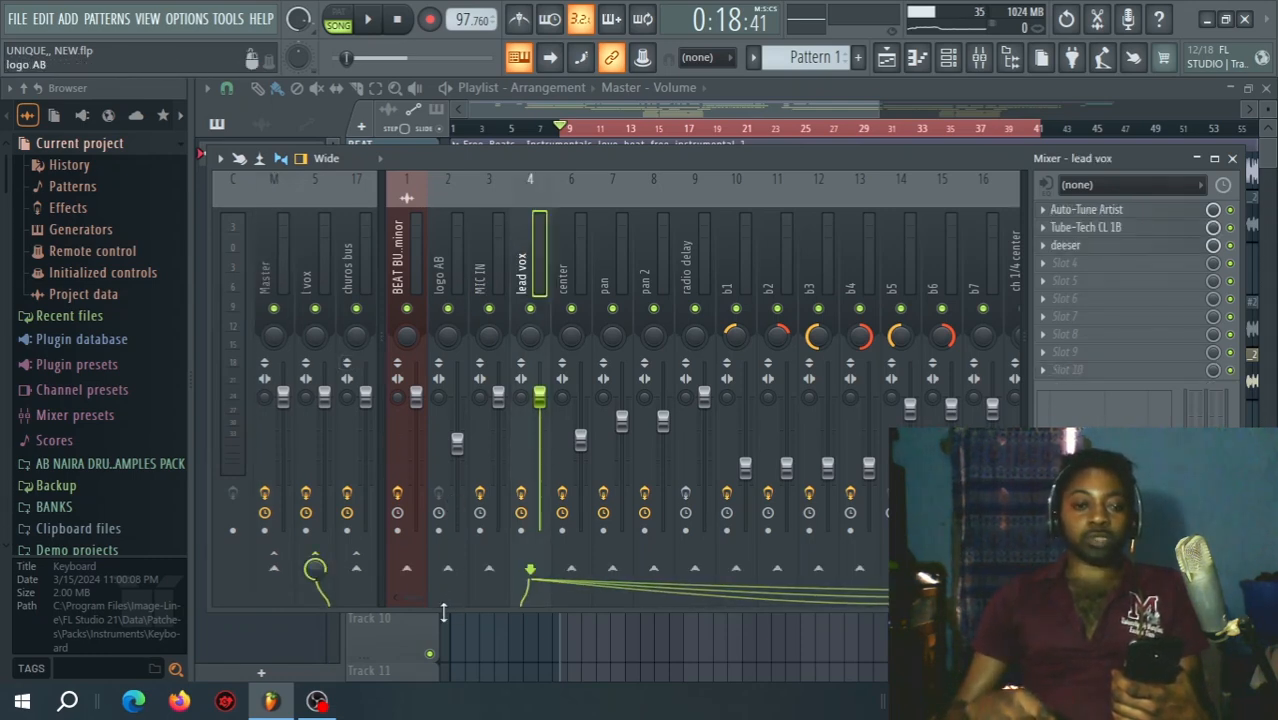
drag(410, 600, 487, 598)
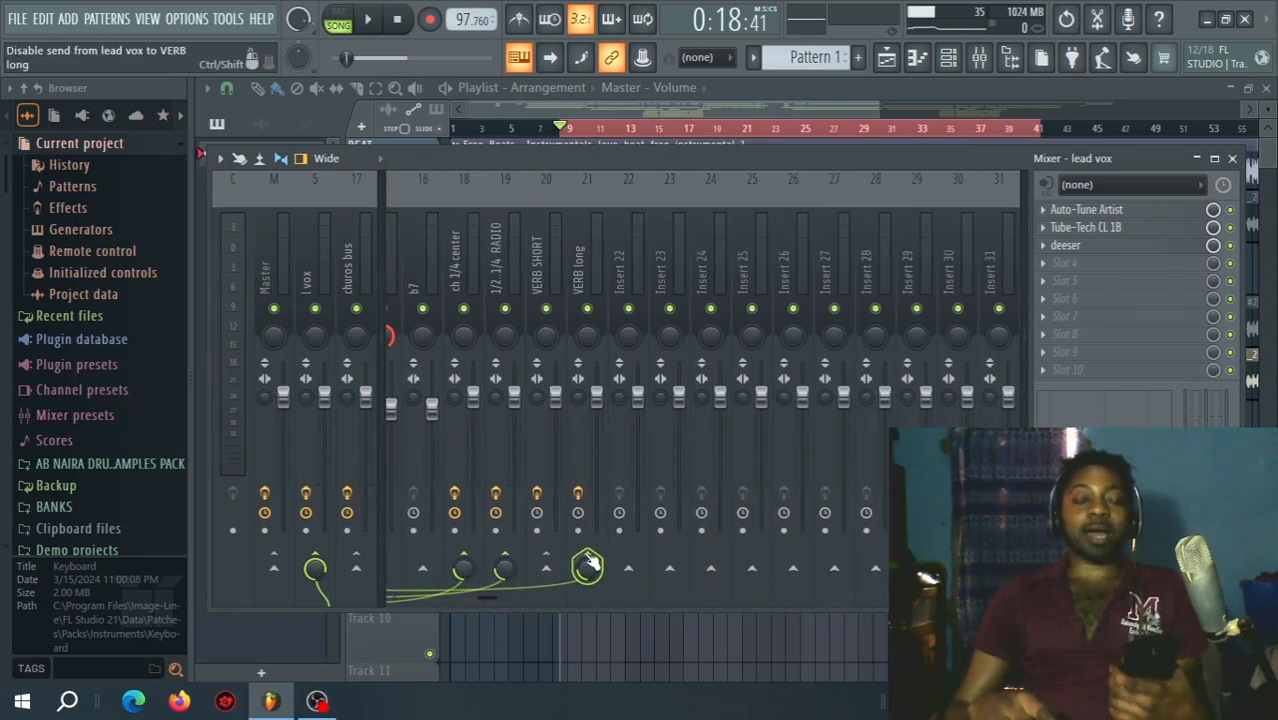
drag(585, 308, 466, 320)
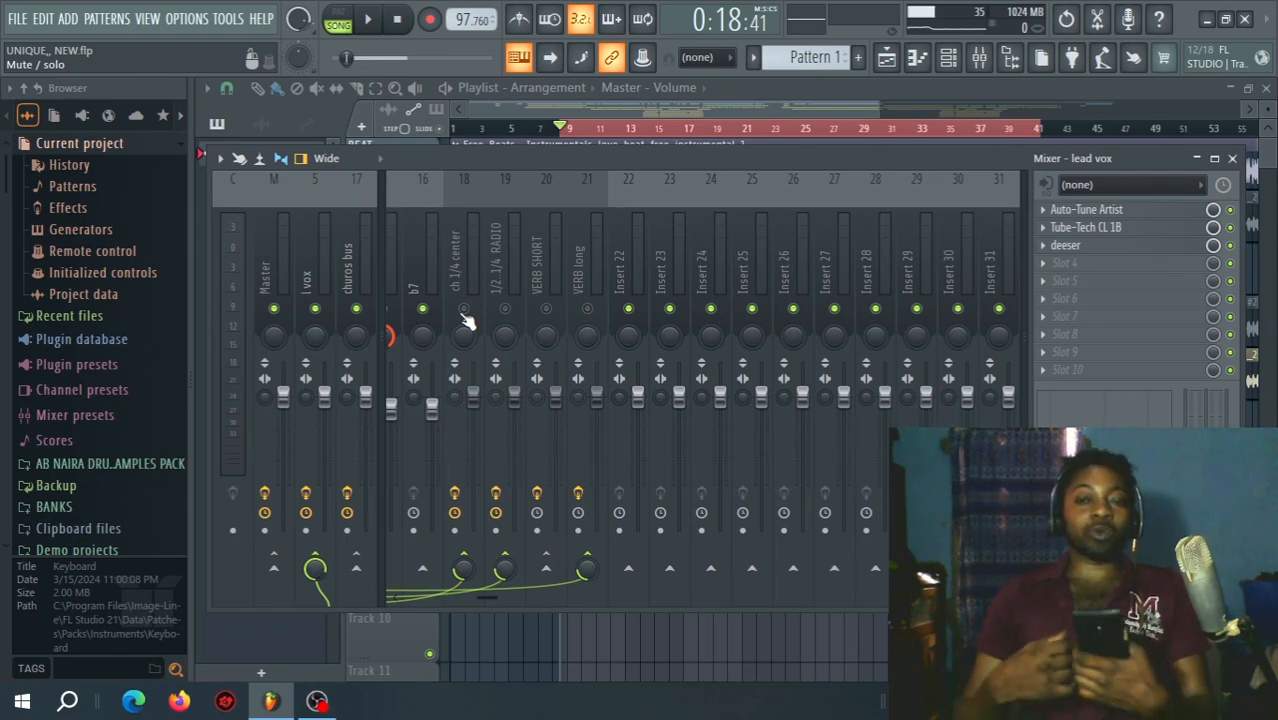
key(F9)
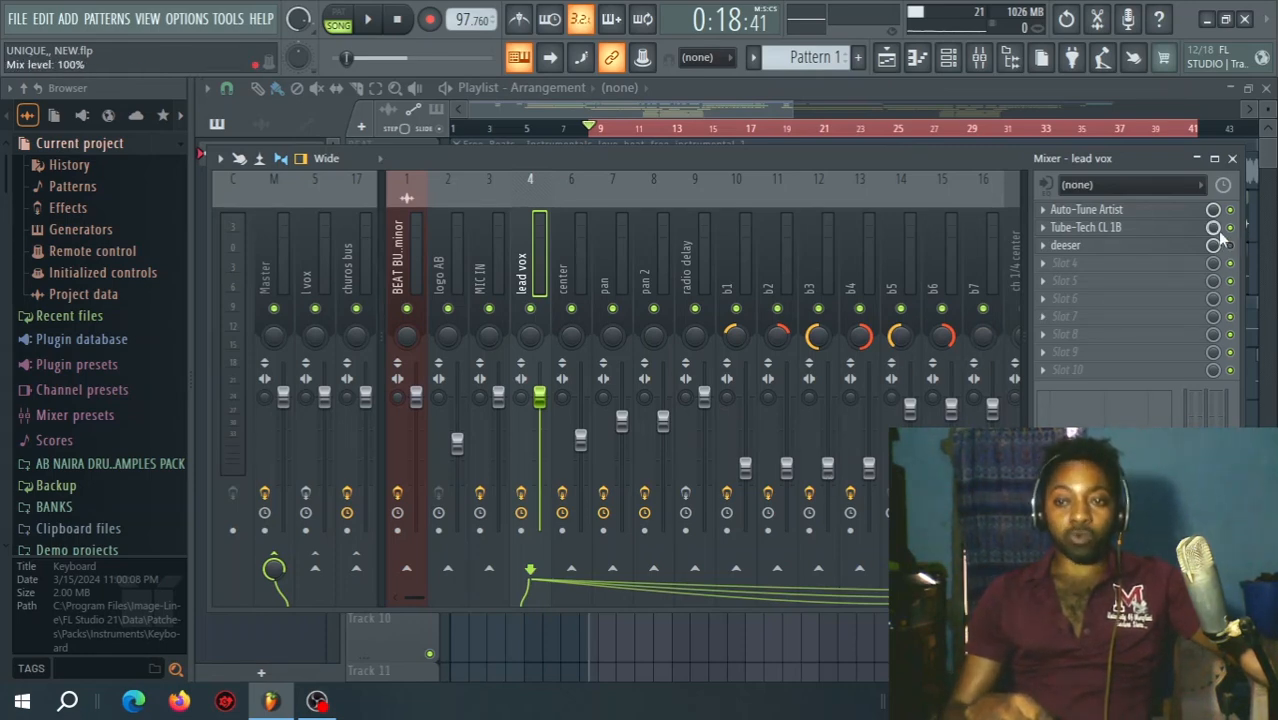
Play the lead vocal with its insert effects bypassed while viewing the playlist, and stop playback.
key(space)
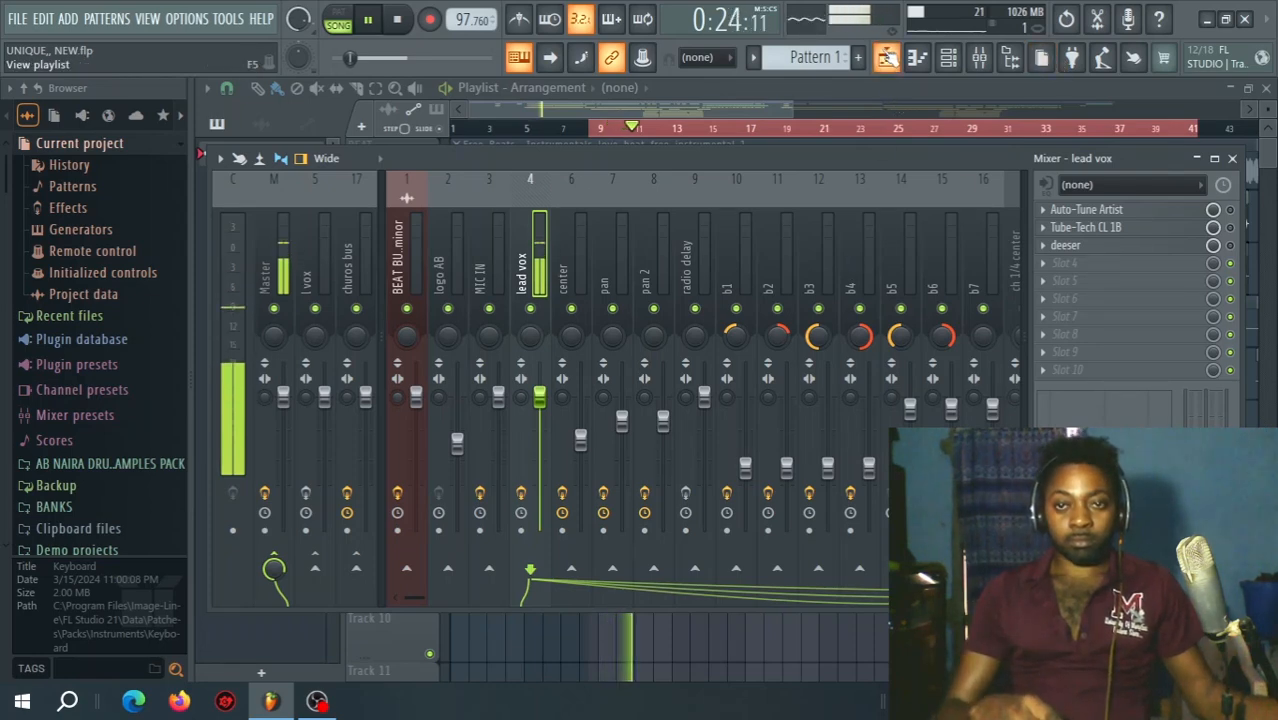
click(885, 50)
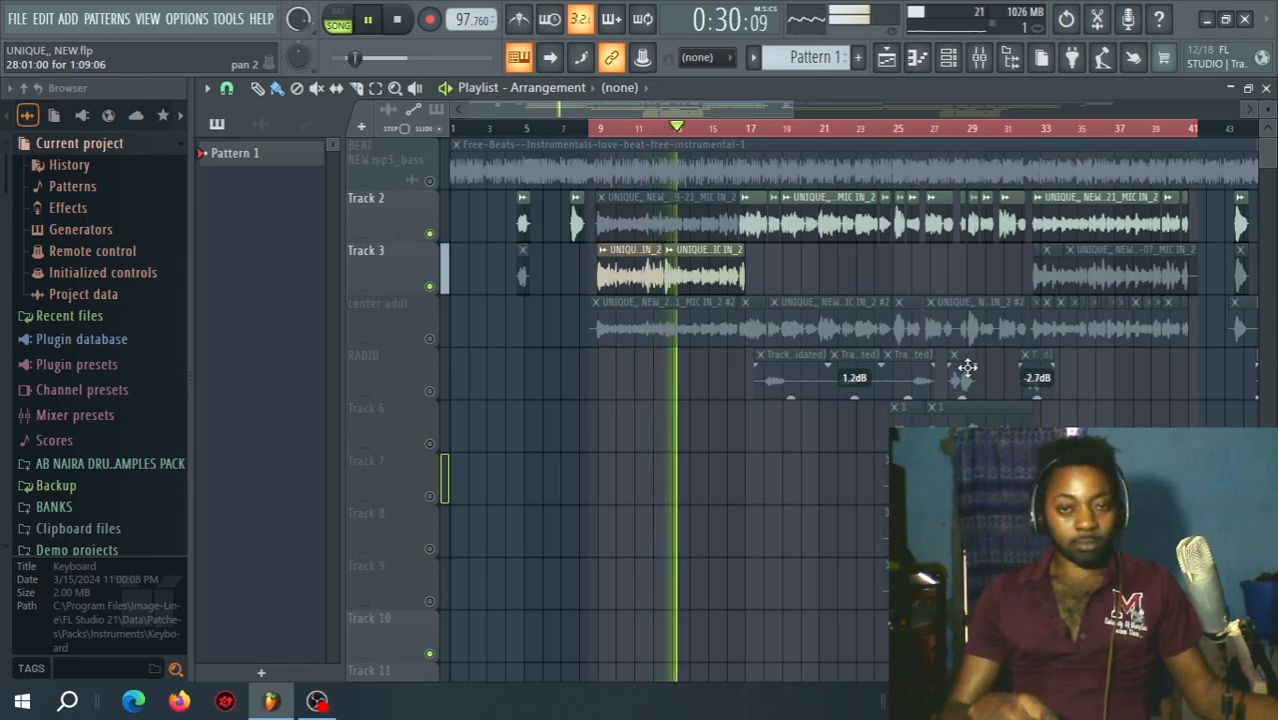
key(space)
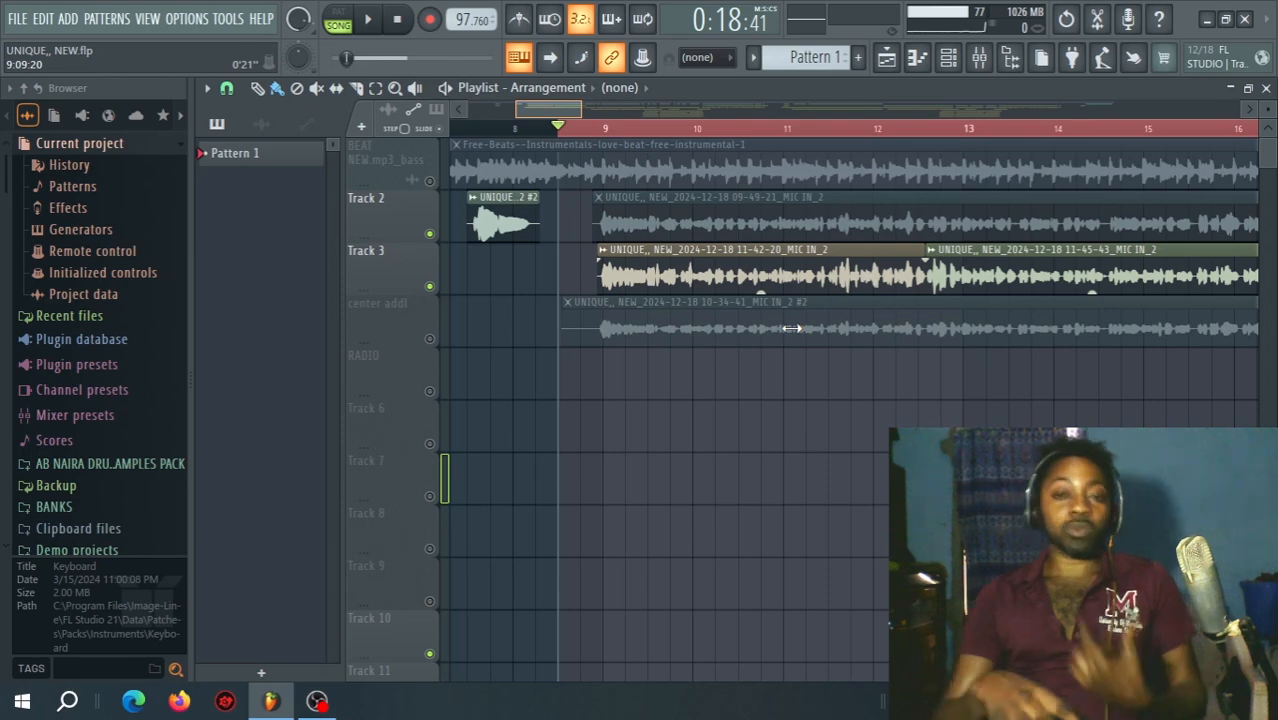
Check the lead vox insert effects, return to the playlist and play the vocals from the selection start with the beat still muted.
click(979, 60)
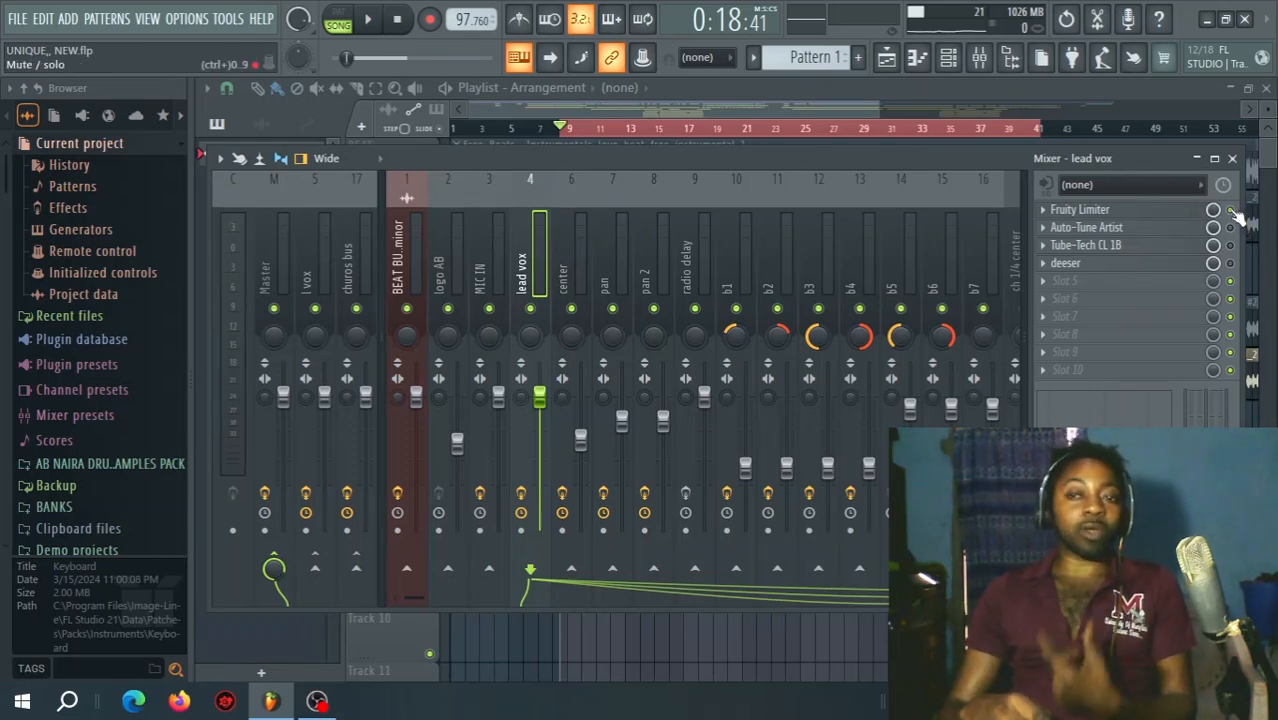
click(888, 60)
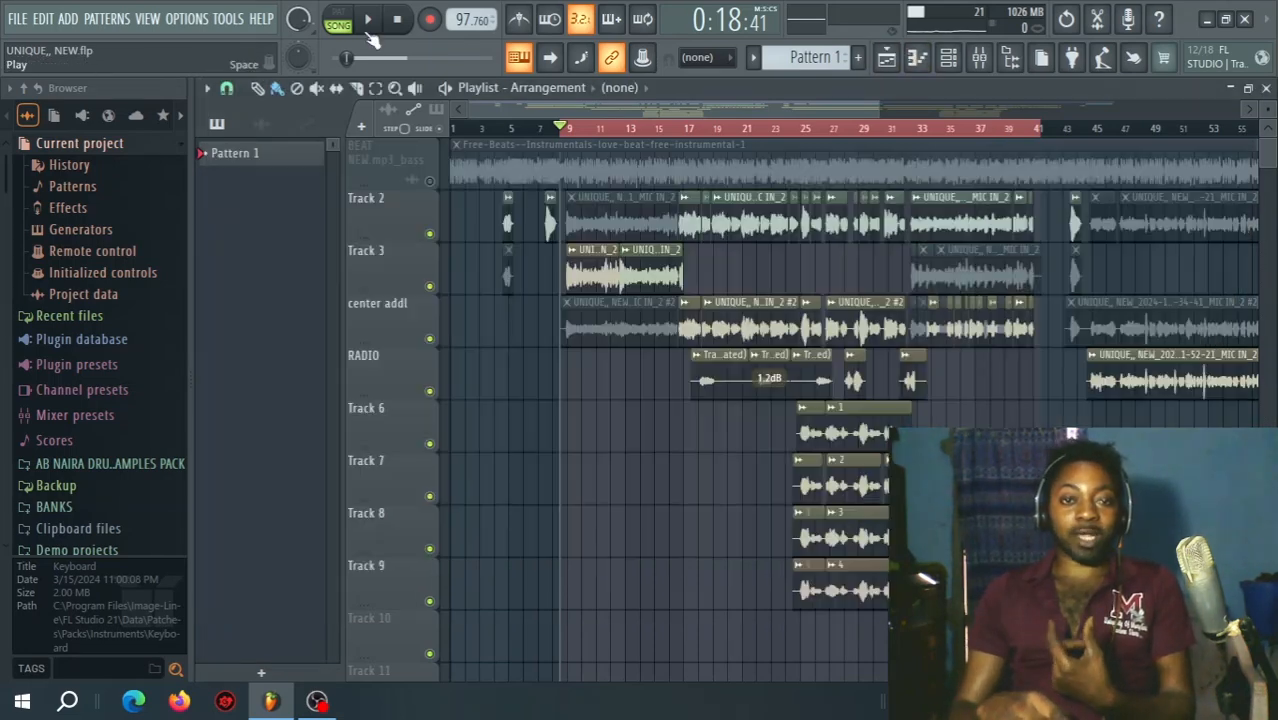
click(369, 34)
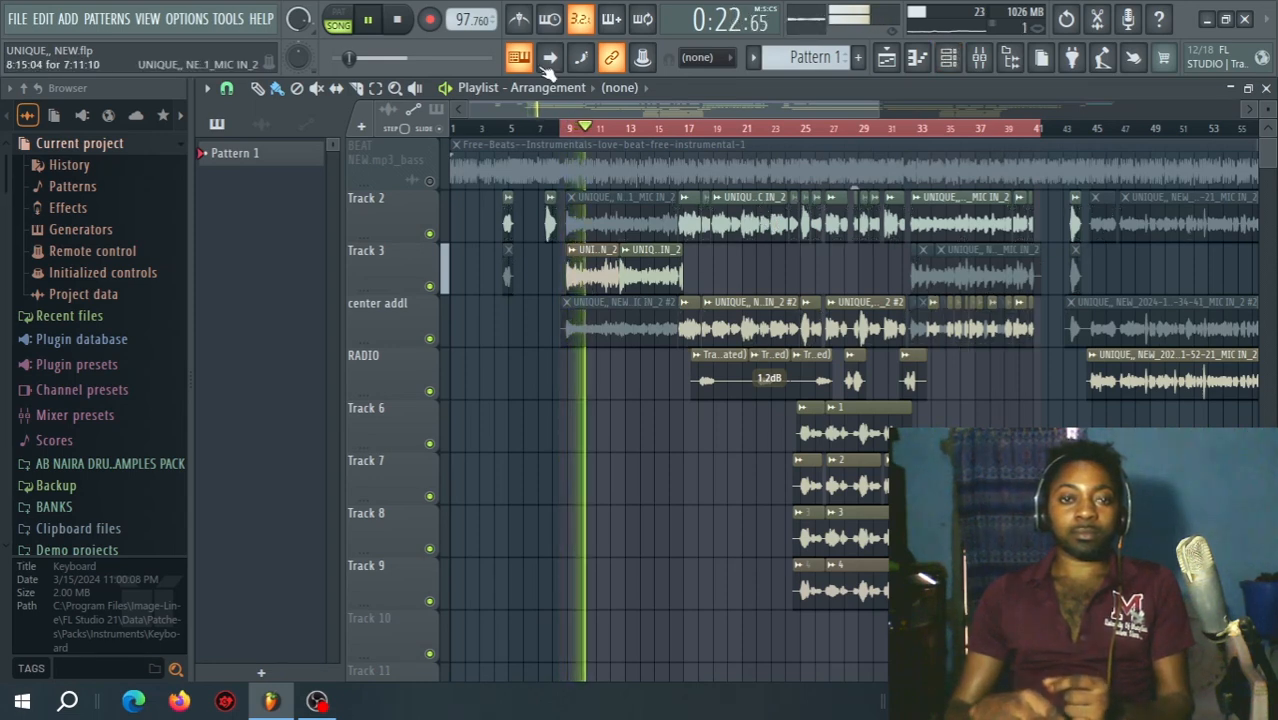
click(399, 22)
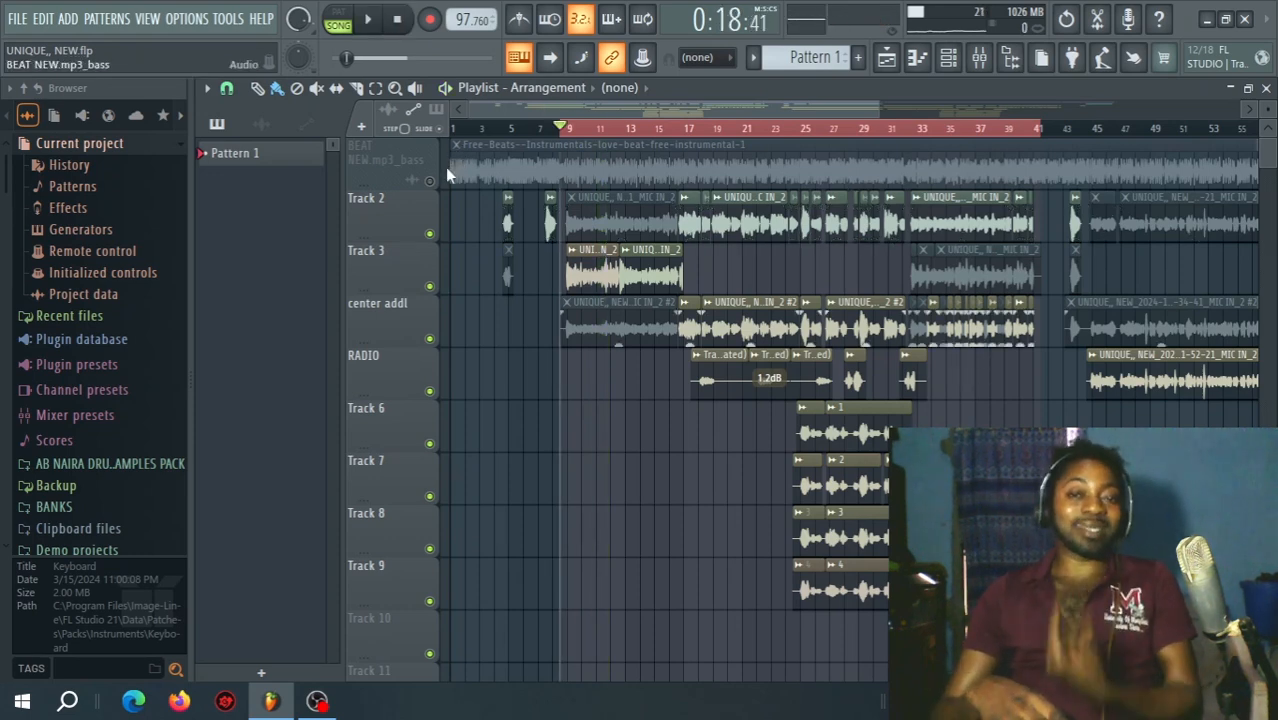
Unmute the beat track in the playlist and play it together with the vocals before stopping playback.
click(430, 180)
click(368, 20)
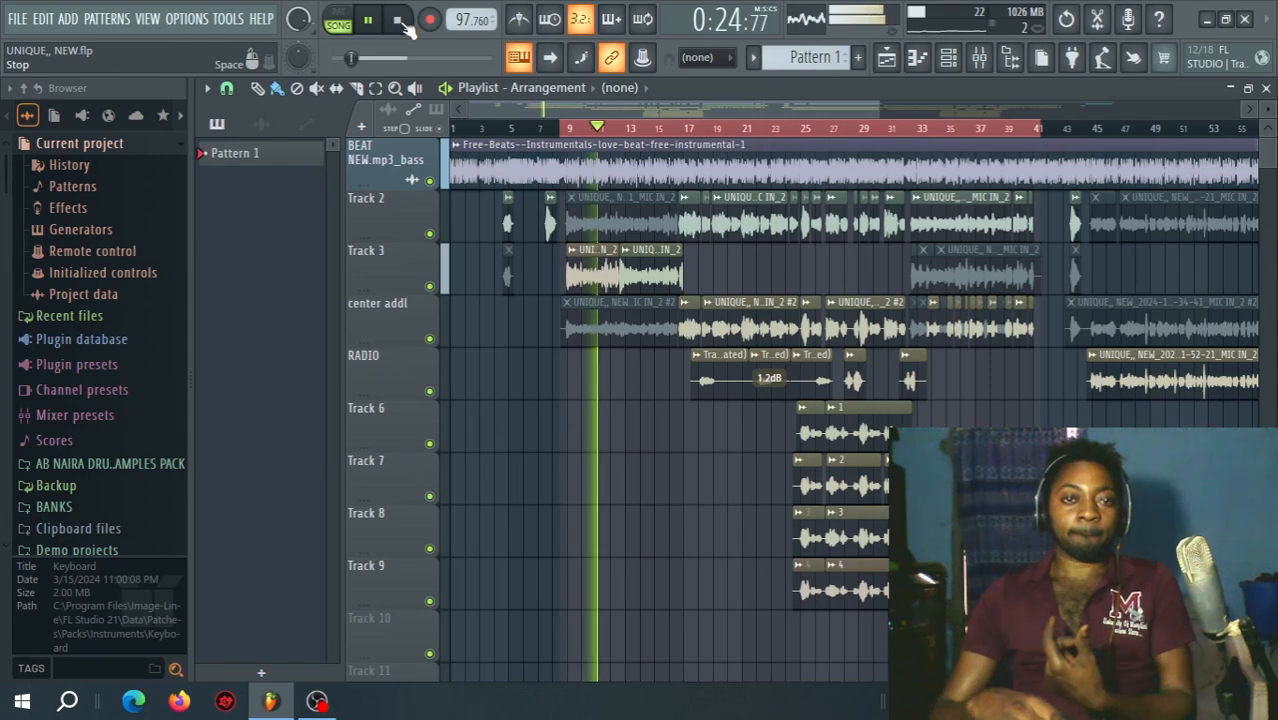
click(399, 21)
Delete the Fruity Limiter from the first effect slot of the lead vox channel.
key(F9)
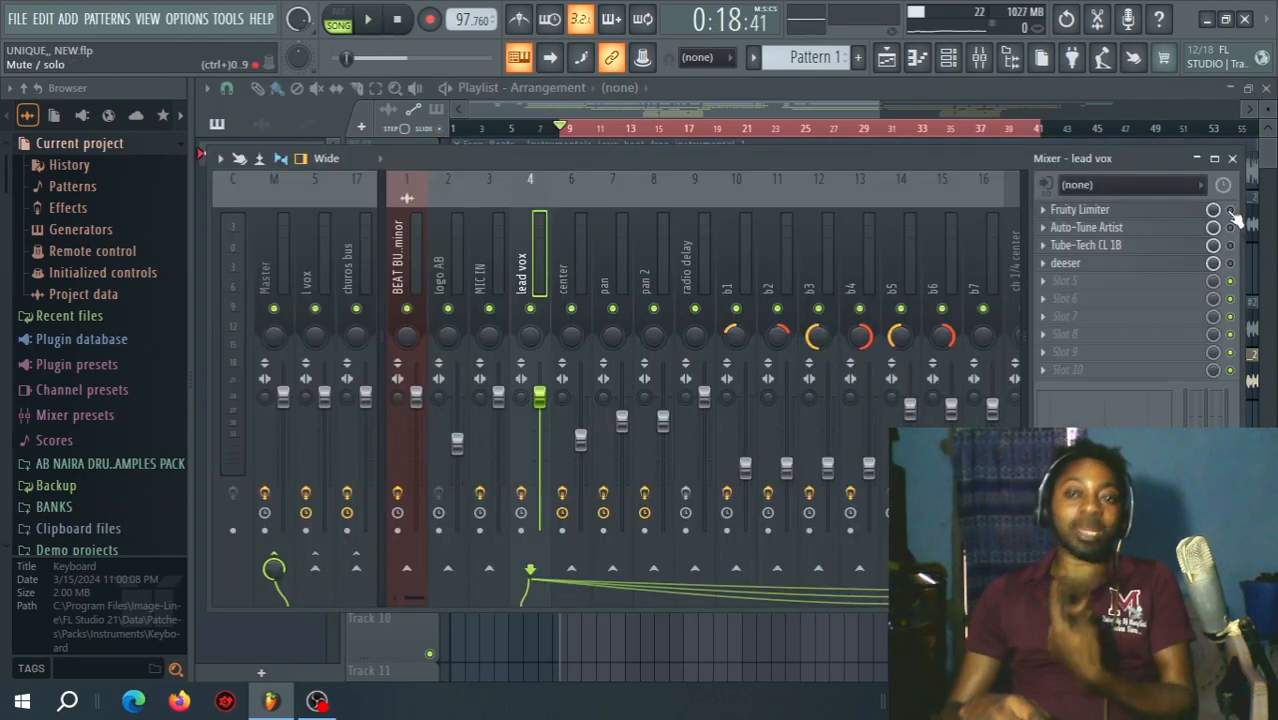
click(1043, 211)
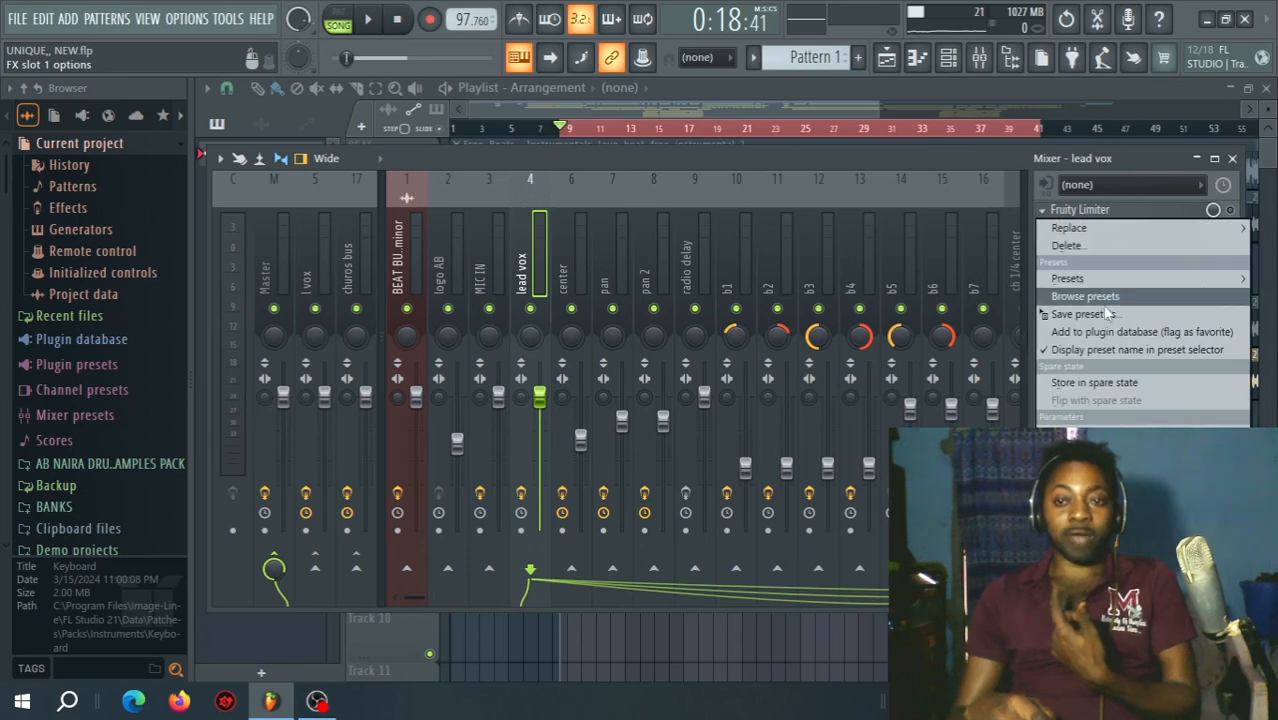
click(1100, 246)
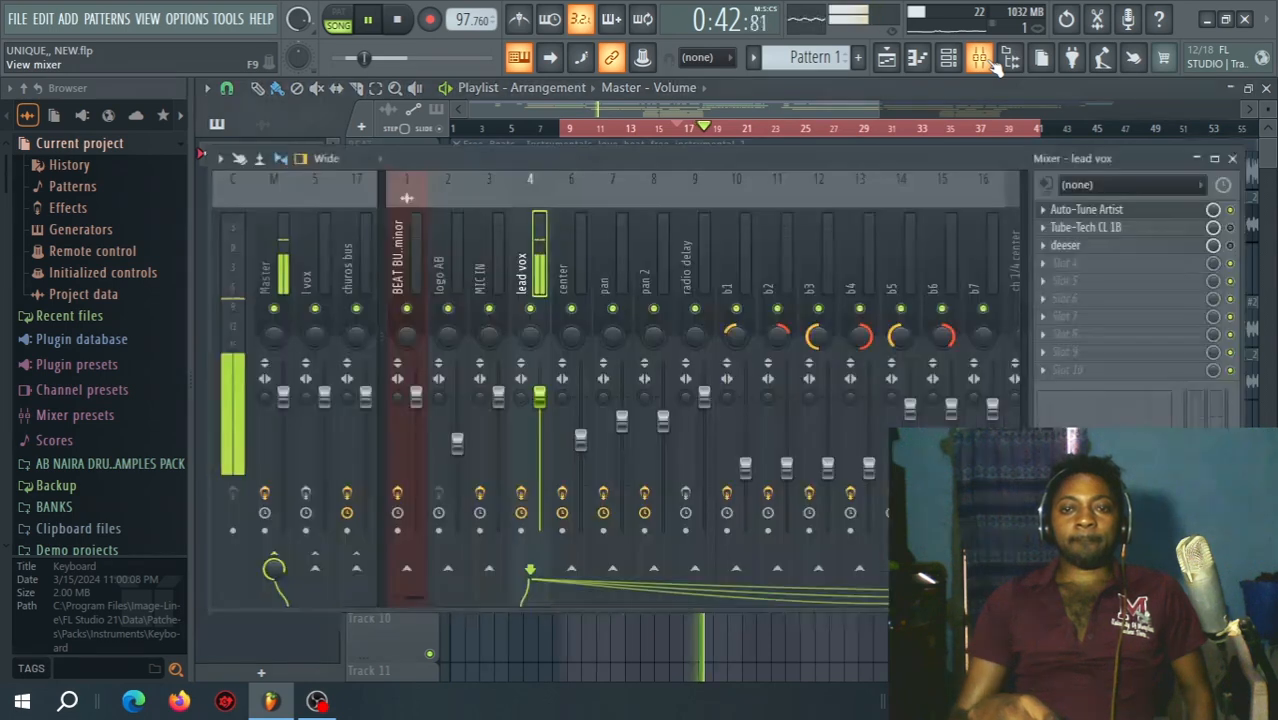
Open Auto-Tune Artist on the lead vox channel during playback to examine its settings, and stop playback.
click(982, 66)
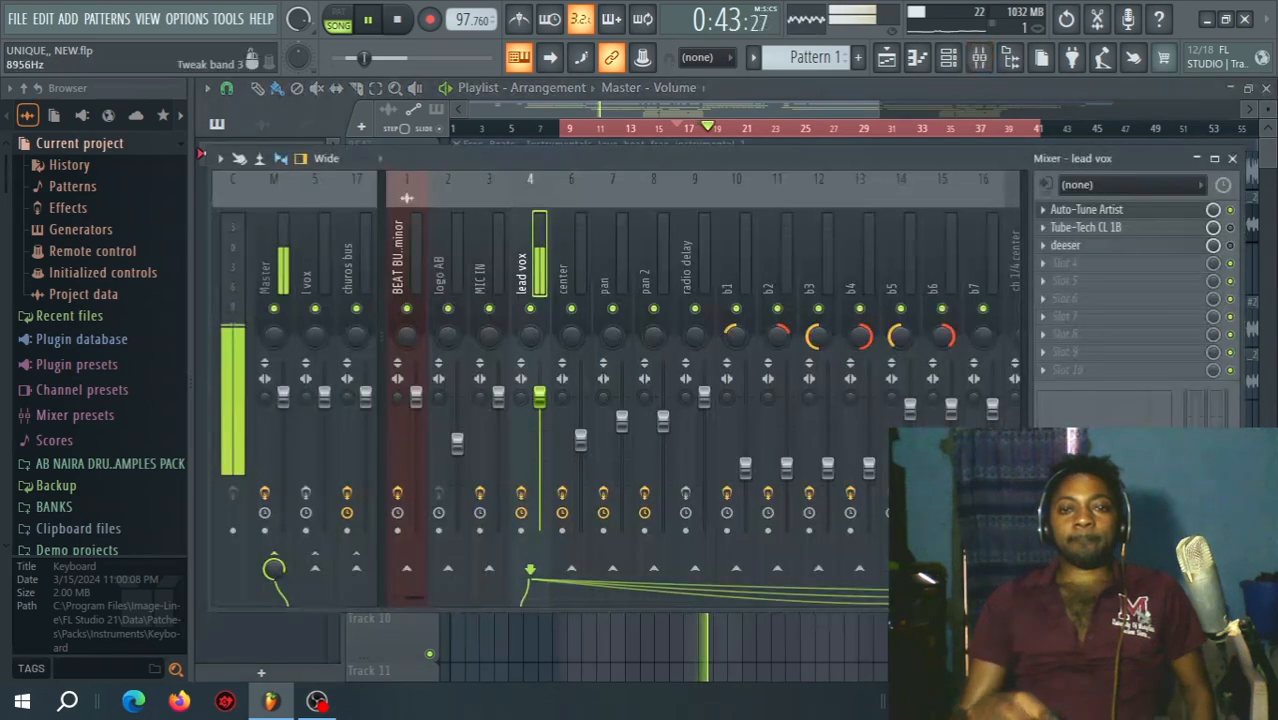
click(1174, 212)
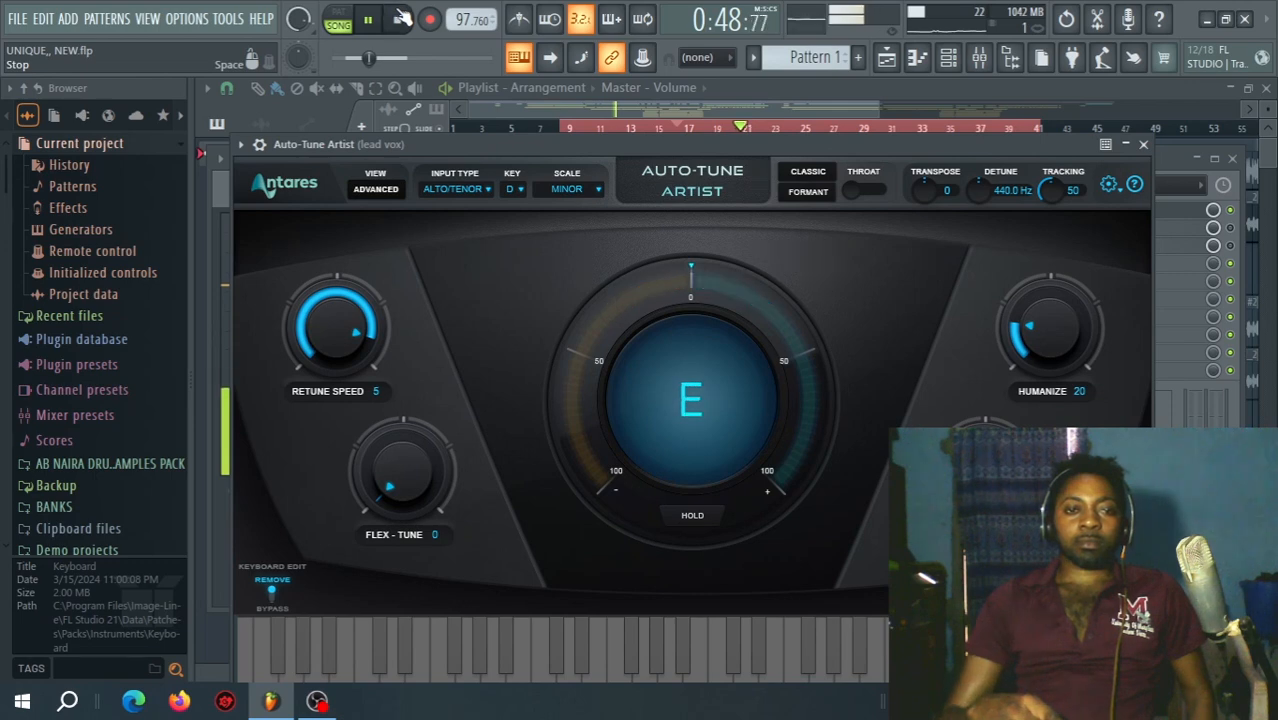
click(401, 19)
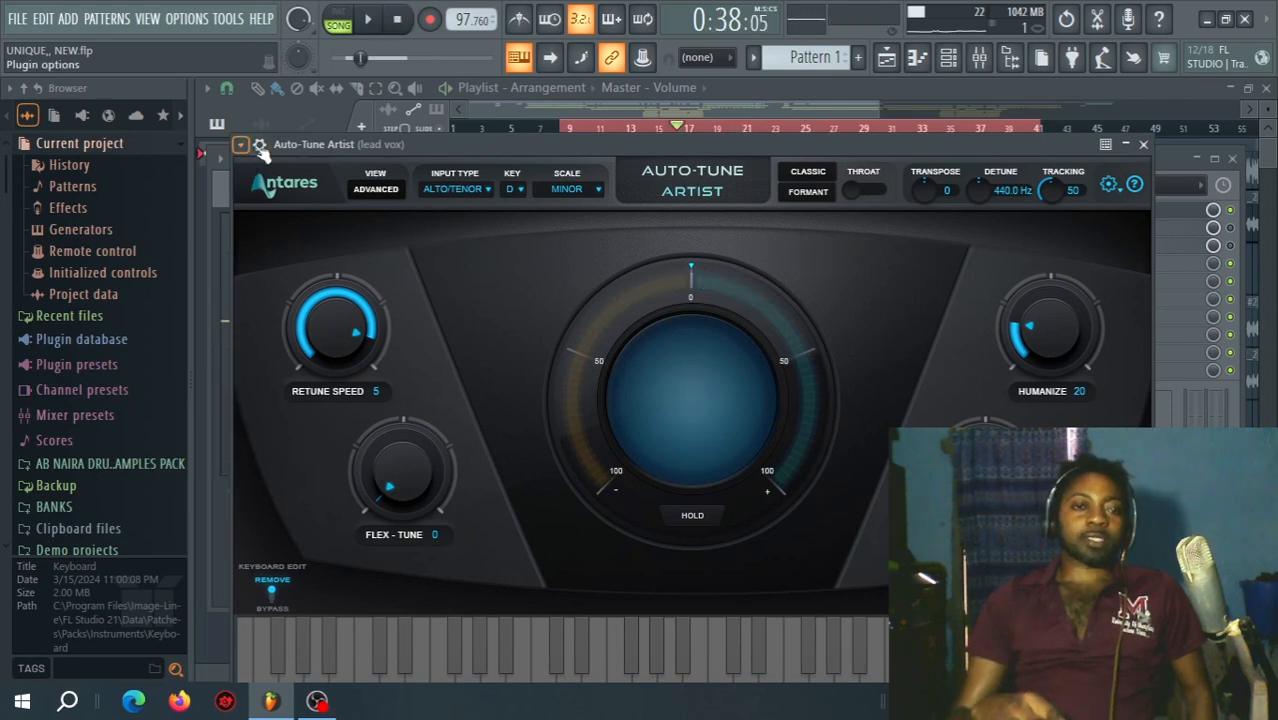
Reveal the Auto-Tune Artist wrapper options, switch the plugin off and play the lead vocal without pitch correction.
click(260, 146)
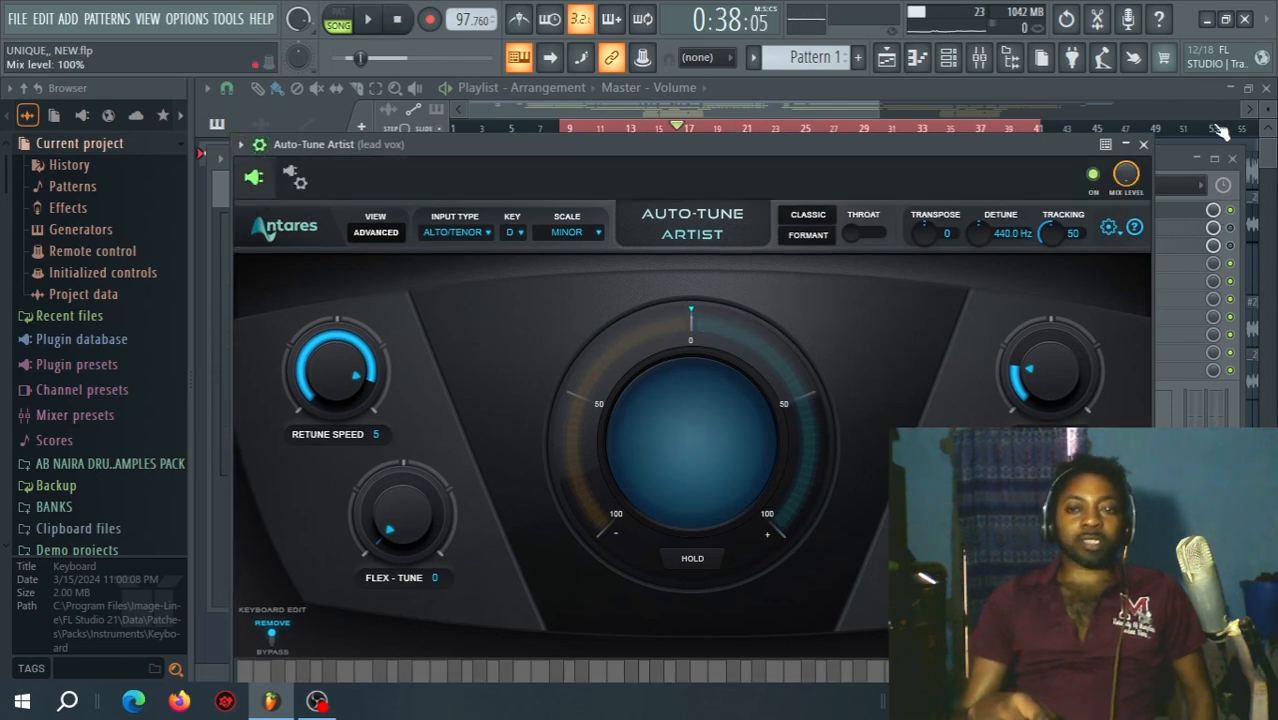
click(1095, 175)
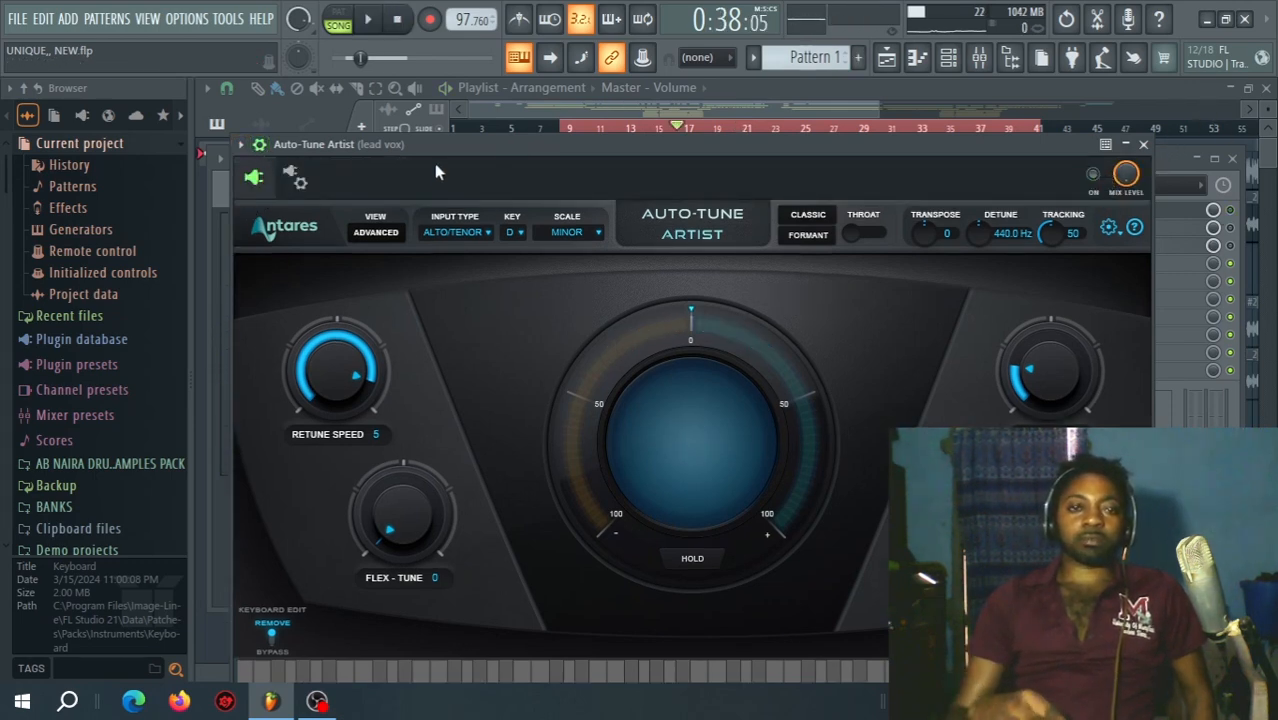
key(space)
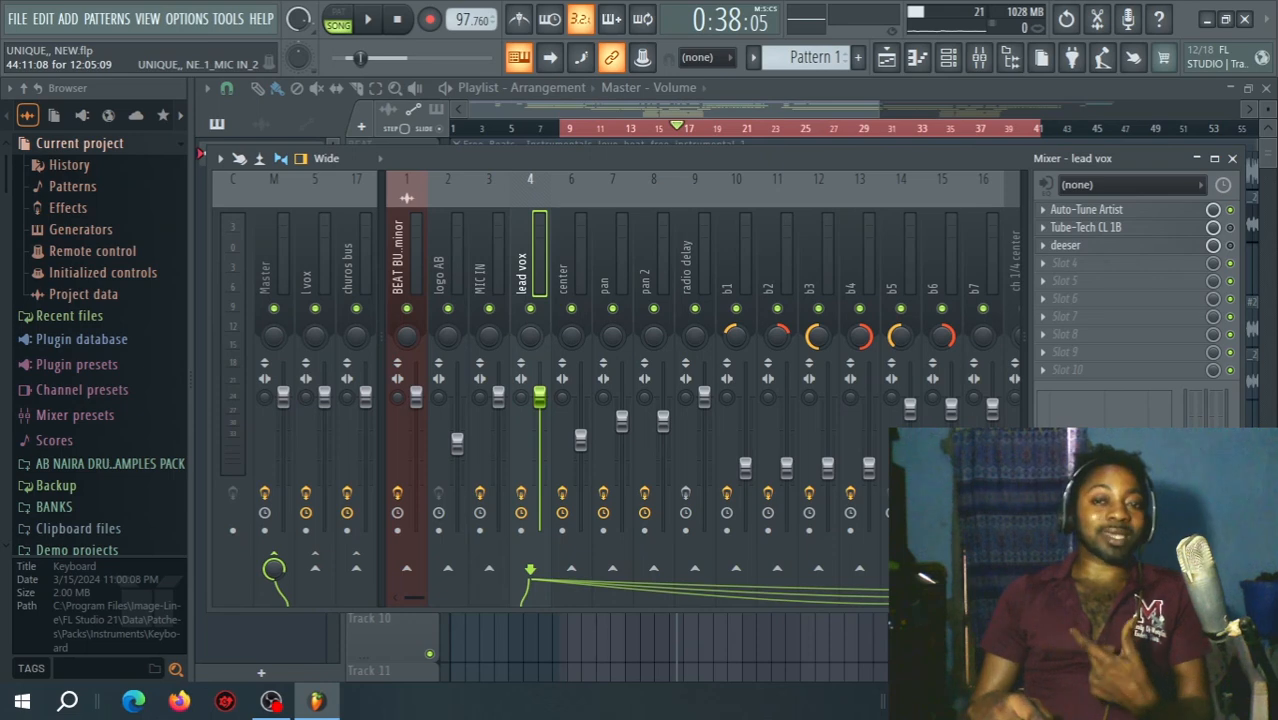
Enable the Tube-Tech CL 1B compressor on the lead vox channel.
key(F9)
drag(876, 107, 750, 107)
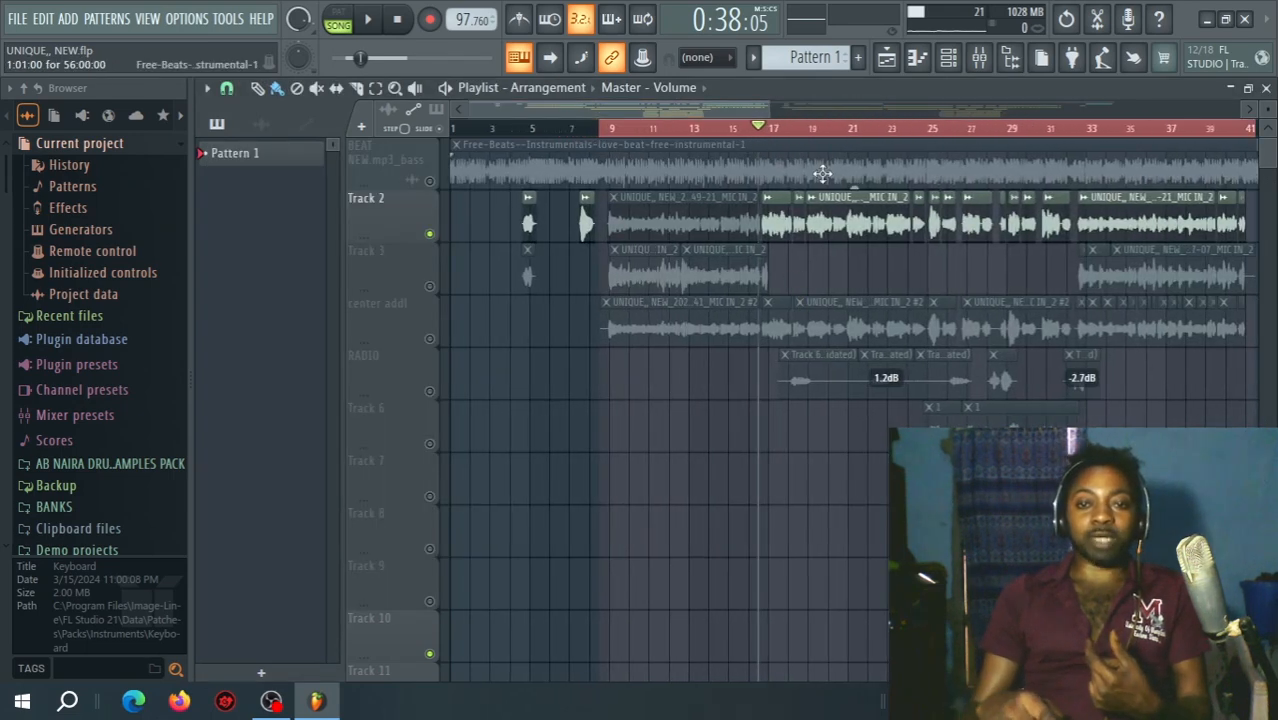
click(979, 57)
click(1043, 228)
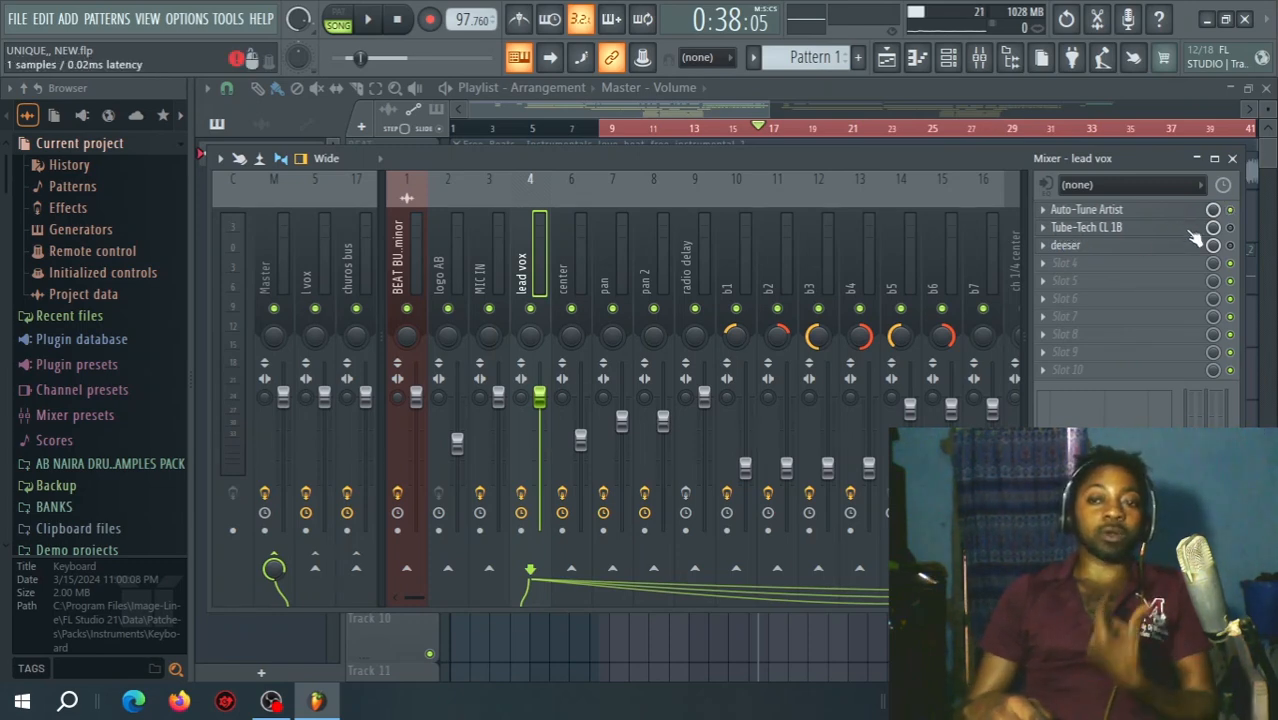
click(1230, 228)
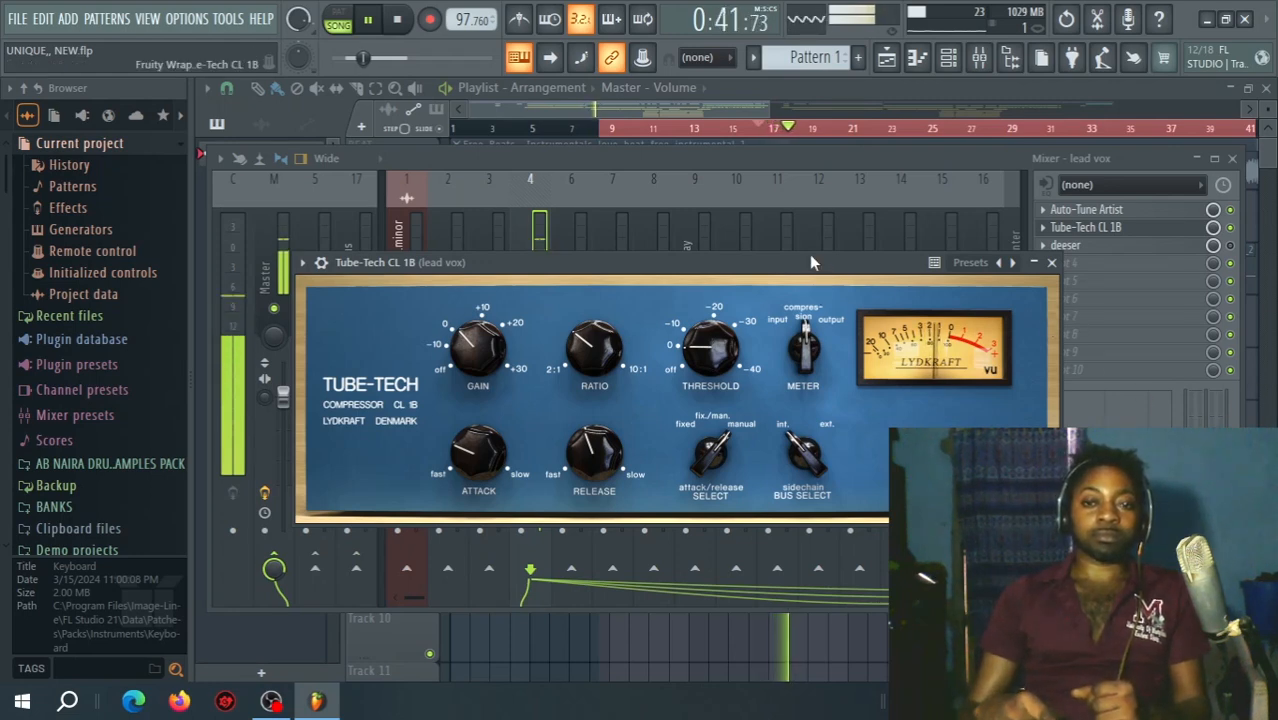
Examine the Tube-Tech CL 1B settings while the lead vocal plays, close the plugin and stop playback.
drag(809, 267, 722, 143)
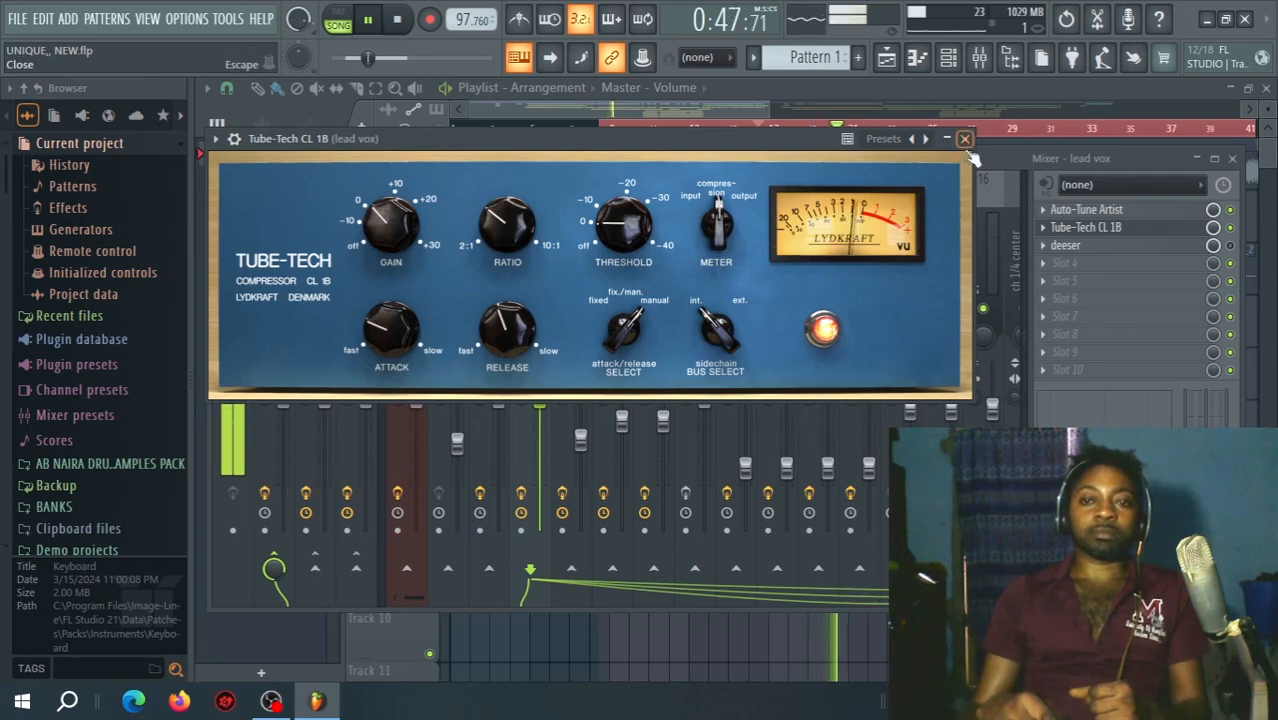
click(966, 139)
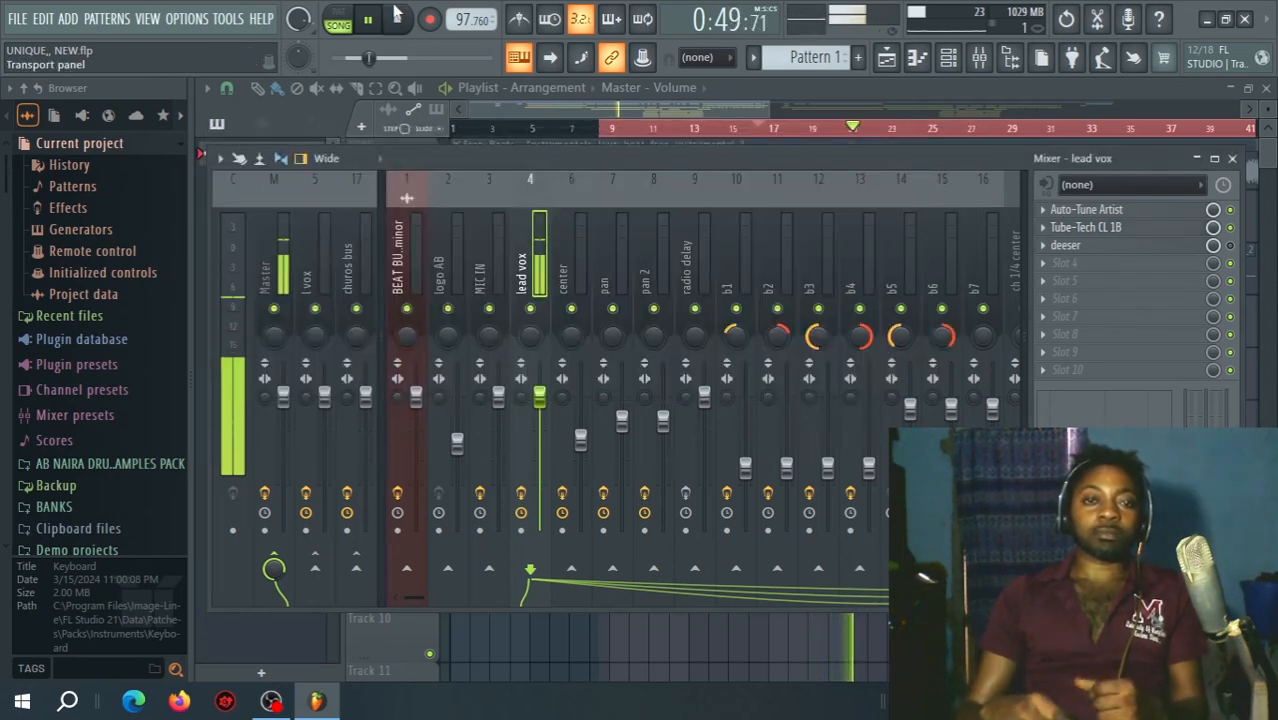
key(space)
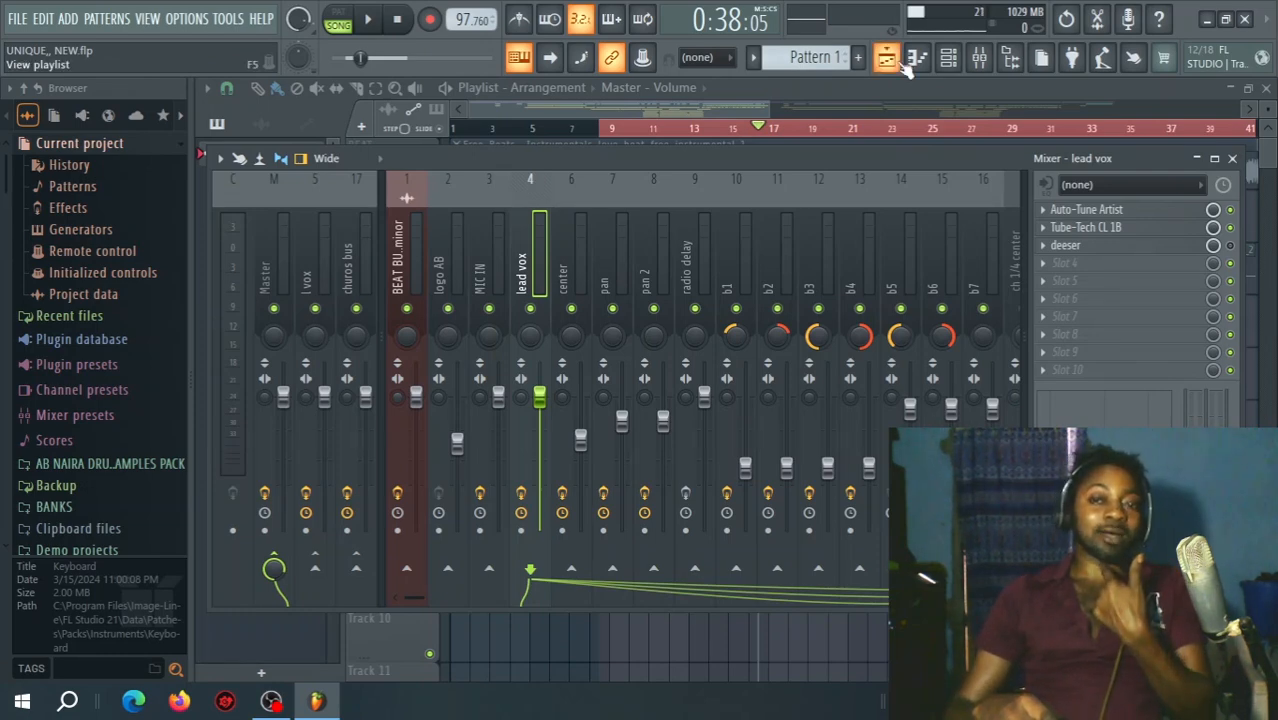
Play the lead vocal through the deeser plugin to examine its threshold and attenuation, stop playback and close the plugin.
click(900, 62)
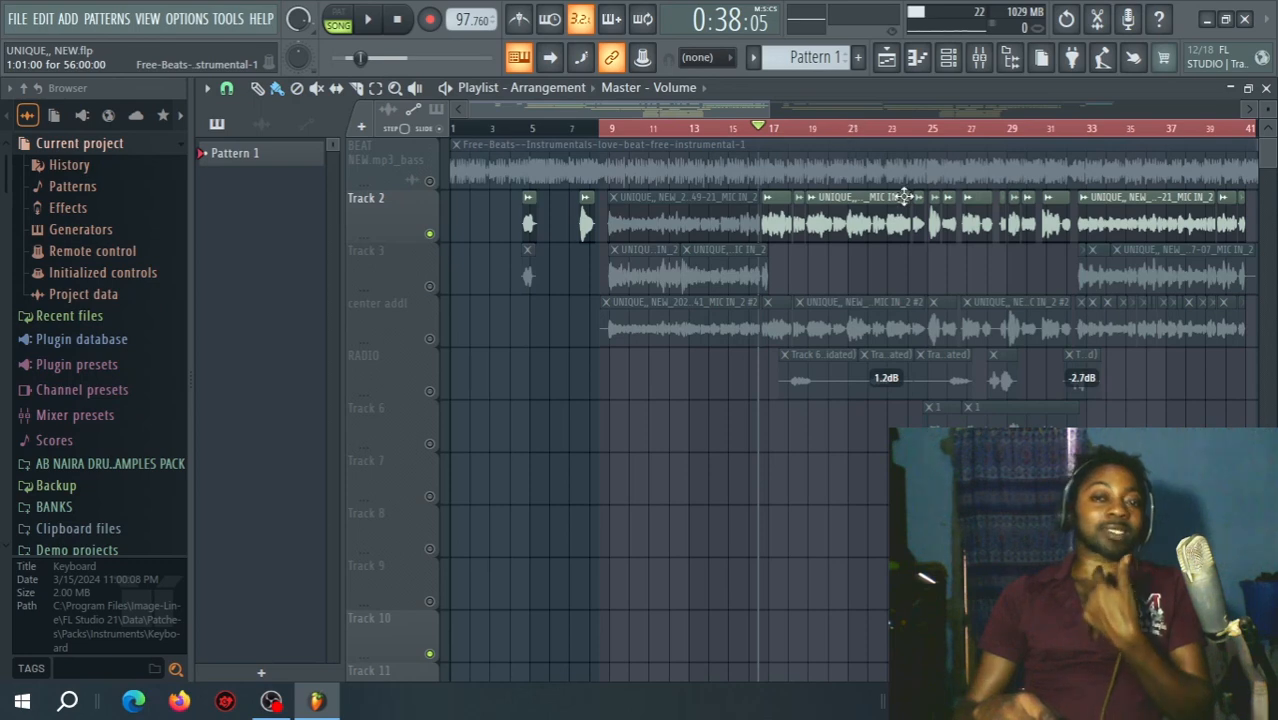
click(980, 60)
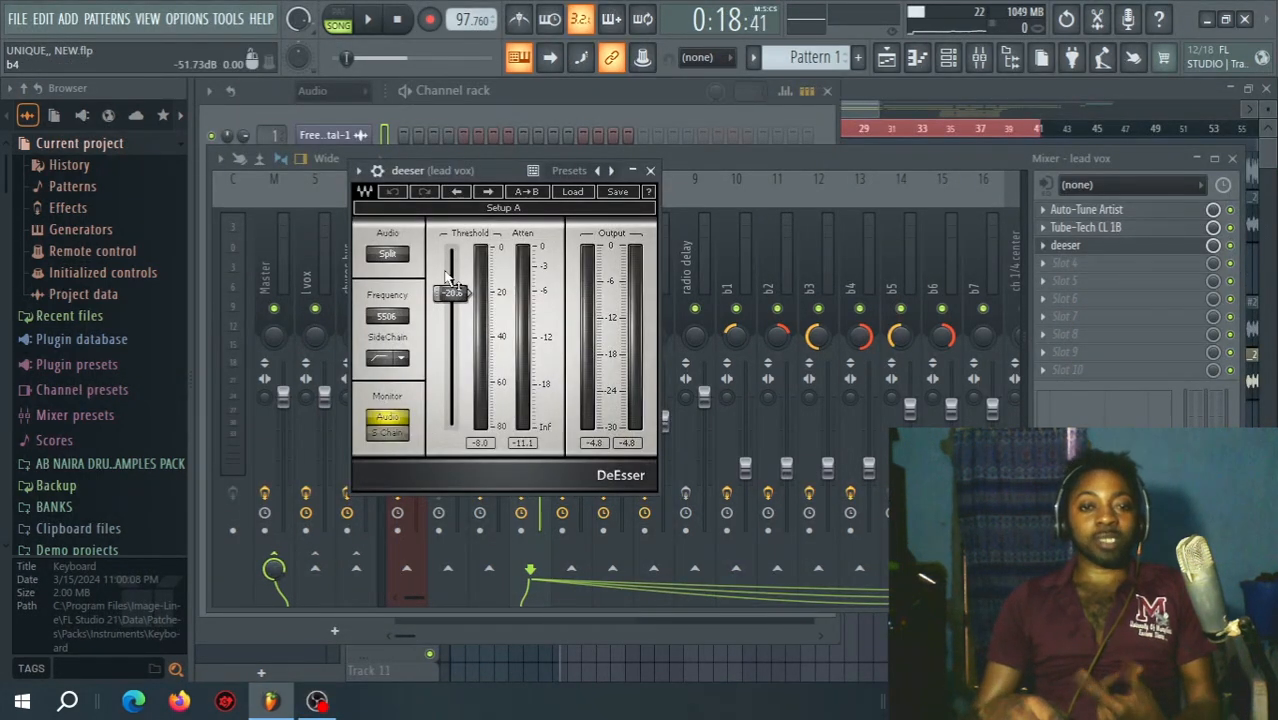
key(space)
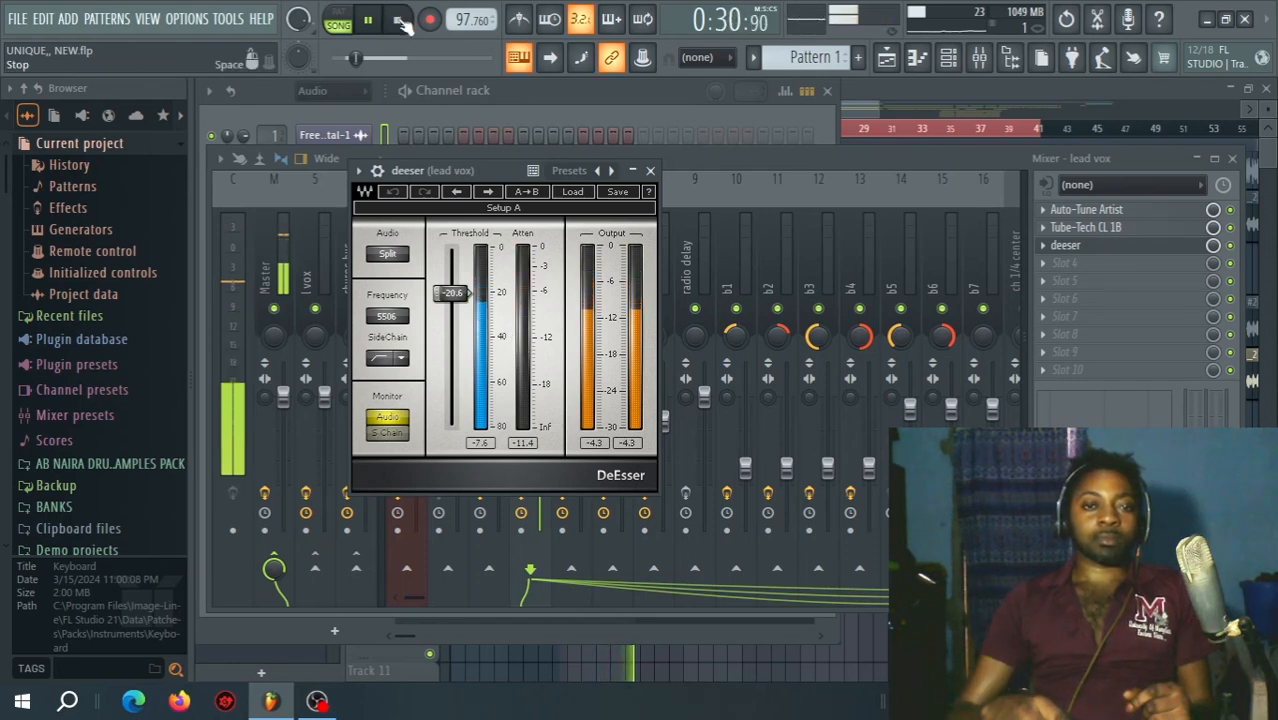
click(400, 22)
click(650, 170)
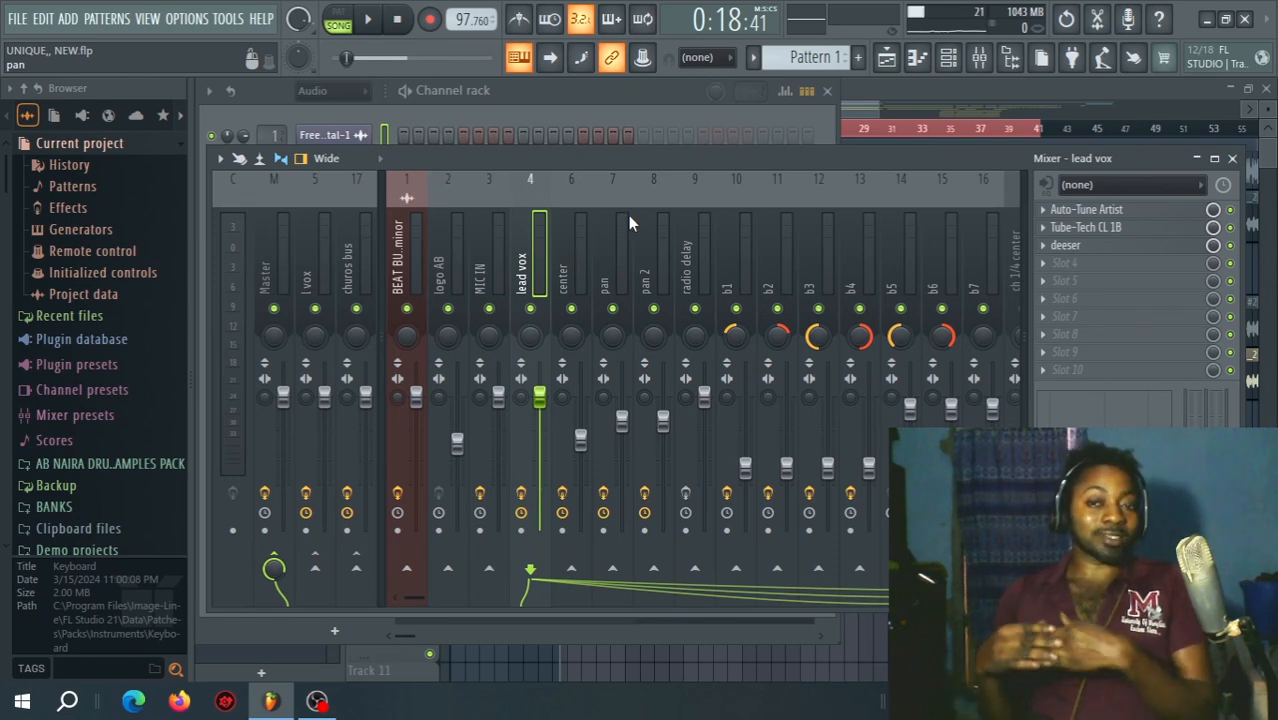
Route the lead vox channel to the l vox bus and disable its direct send to Master.
click(314, 567)
click(274, 554)
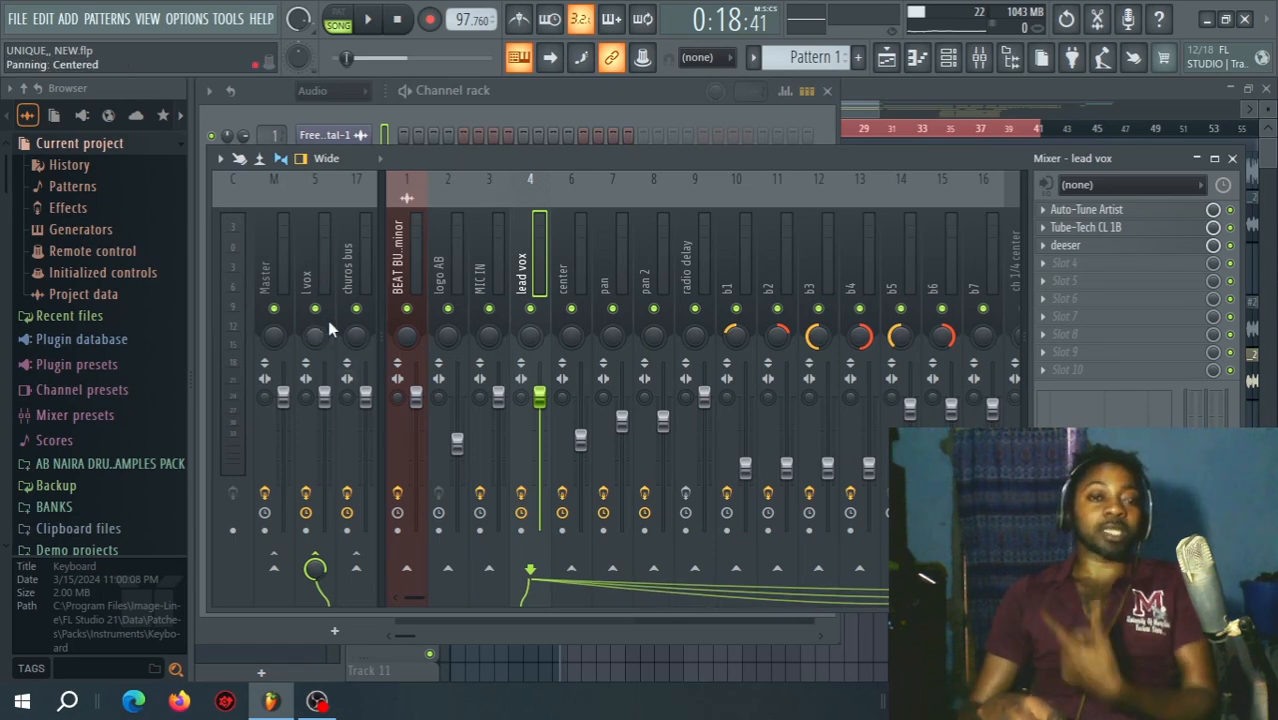
On the l vox bus, open Fruity parametric EQ 2 and bypass FabFilter Pro-DS, Fruity Compressor, Soundgoodizer and Fruity Flanger.
click(321, 276)
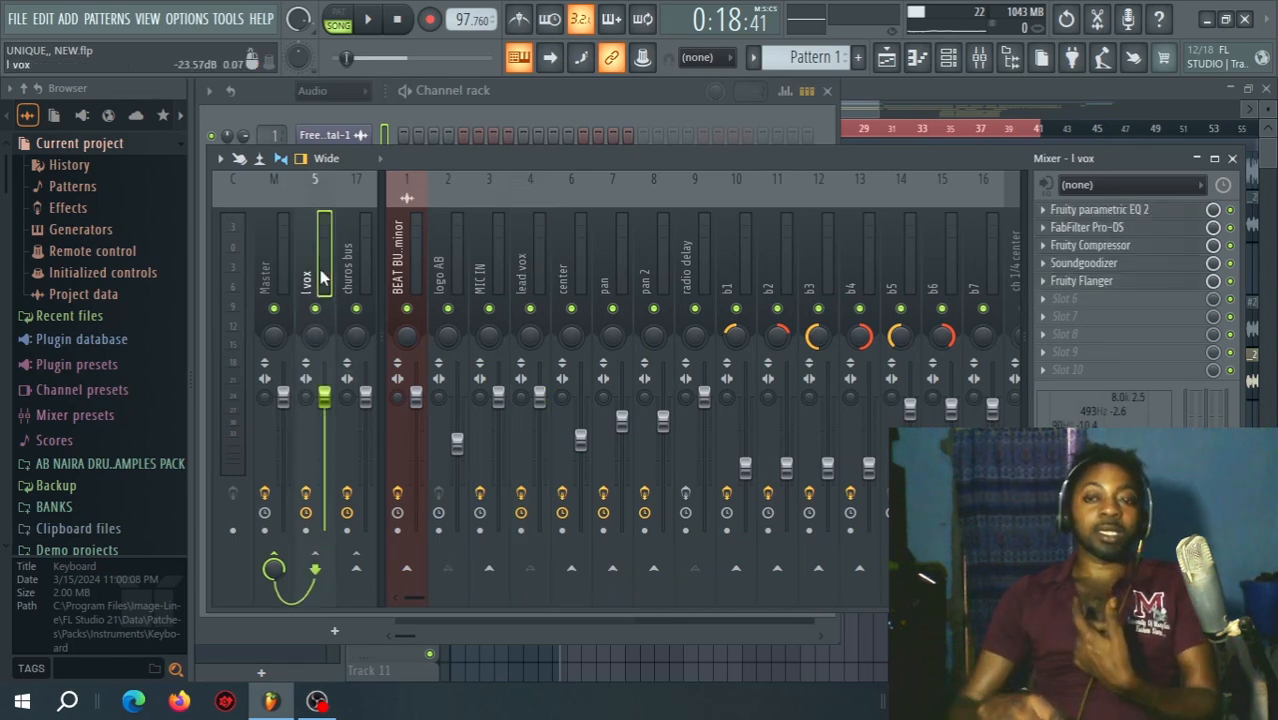
click(1158, 225)
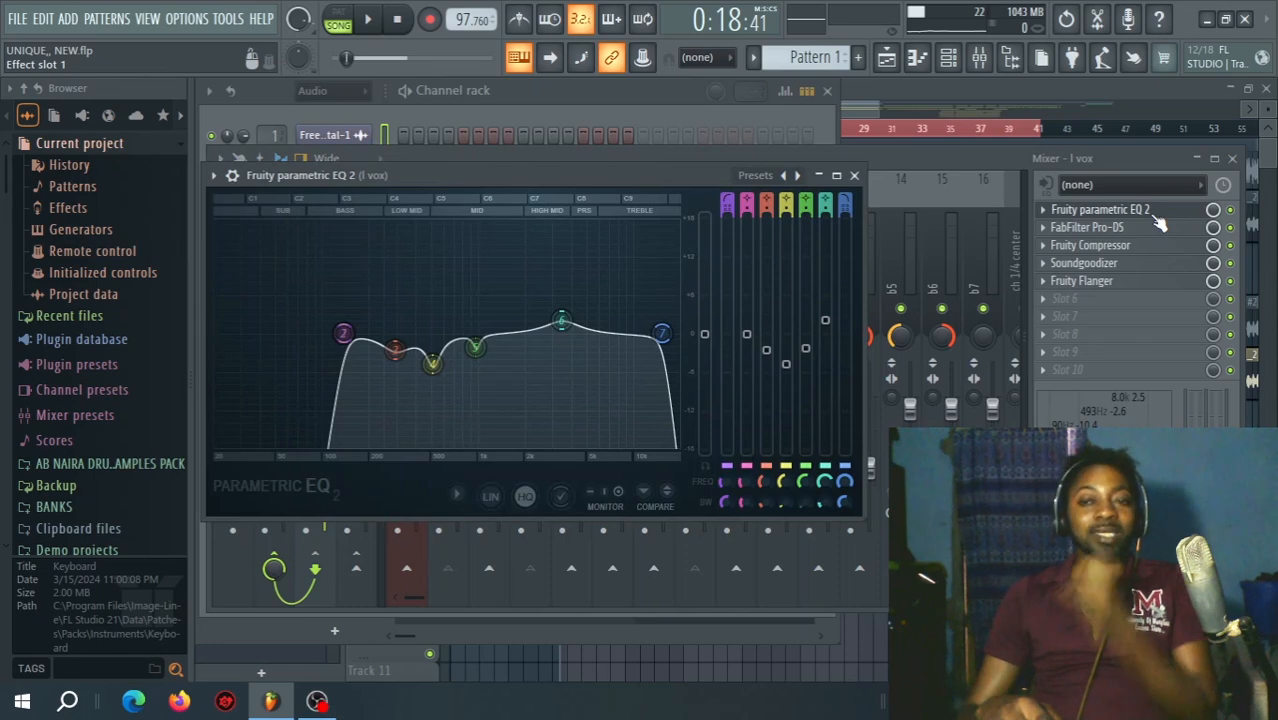
drag(1231, 281, 1231, 263)
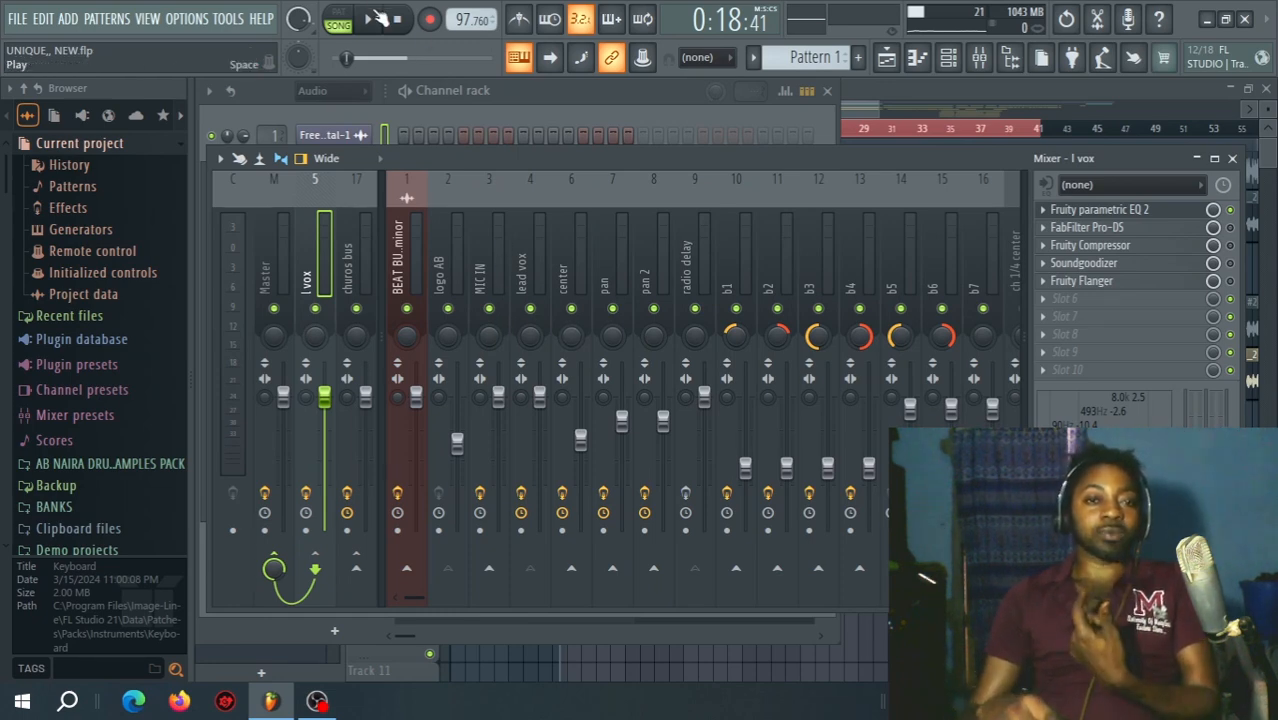
Play the lead vocal with only Fruity parametric EQ 2 active on the l vox bus, stop playback and examine the EQ curve.
click(370, 19)
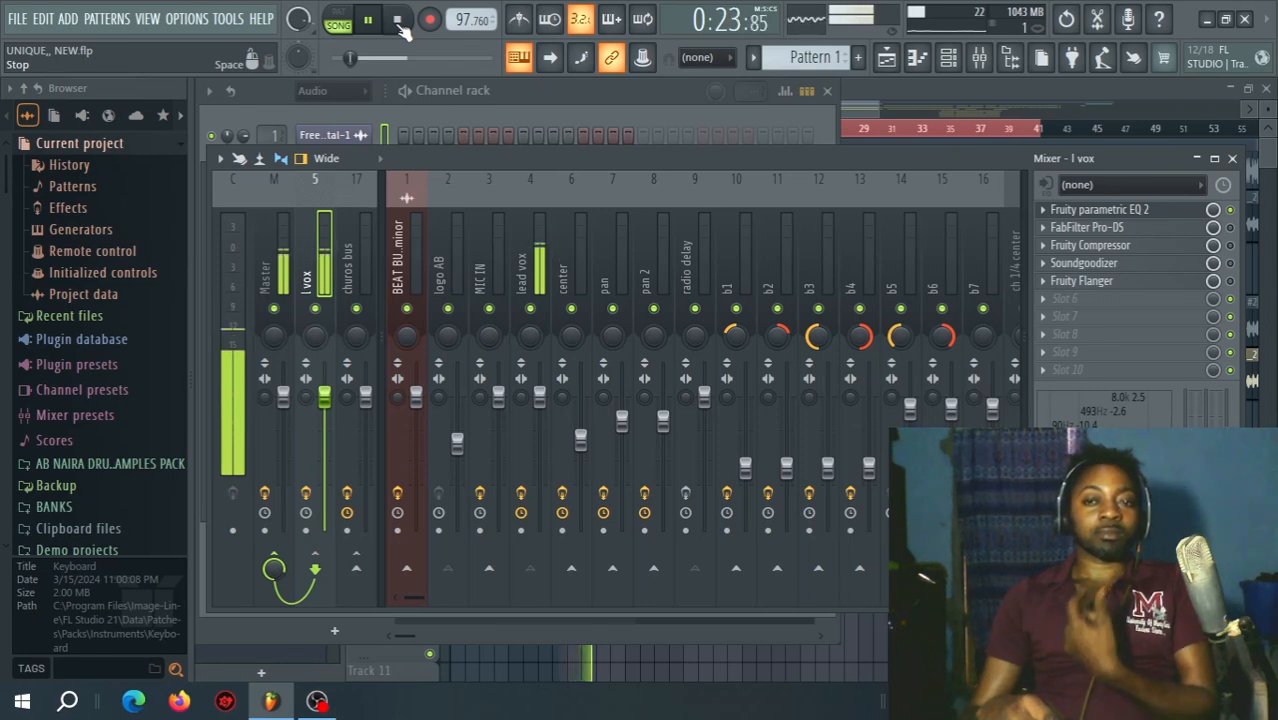
click(399, 22)
click(1100, 209)
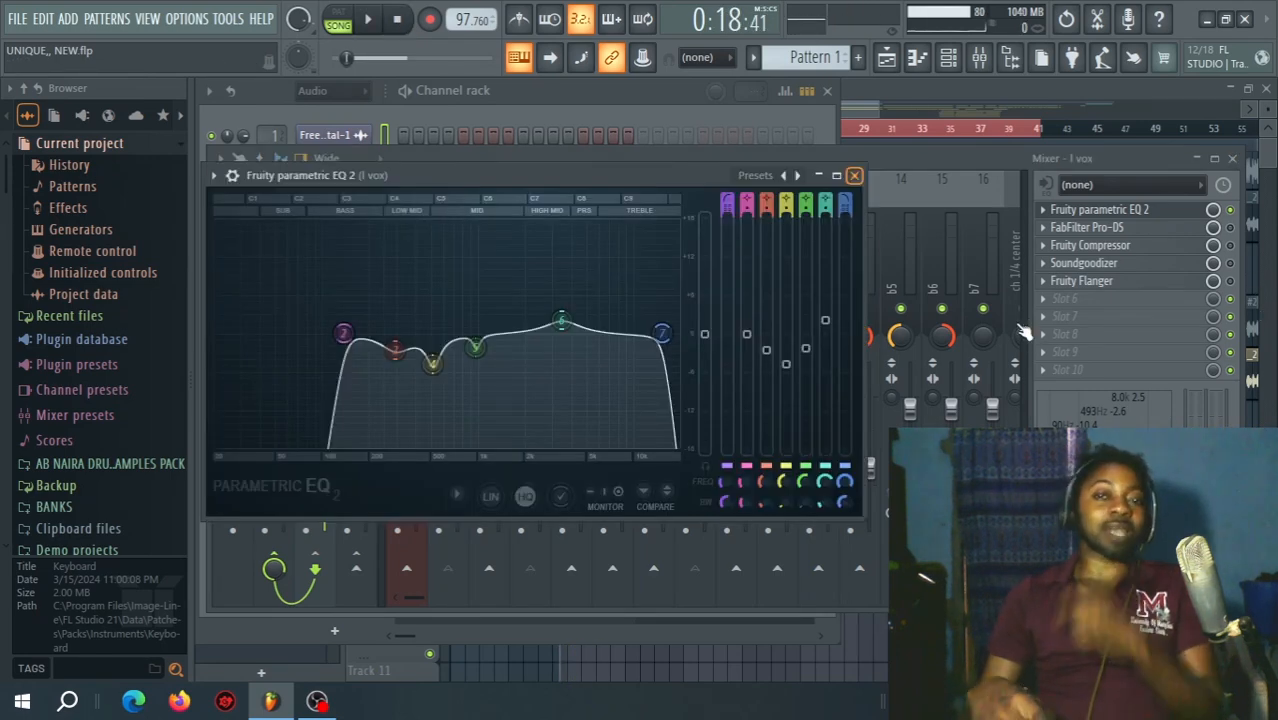
Enable FabFilter Pro-DS on the l vox bus, audition the lead vocal through it, stop playback and close the plugin.
click(1140, 228)
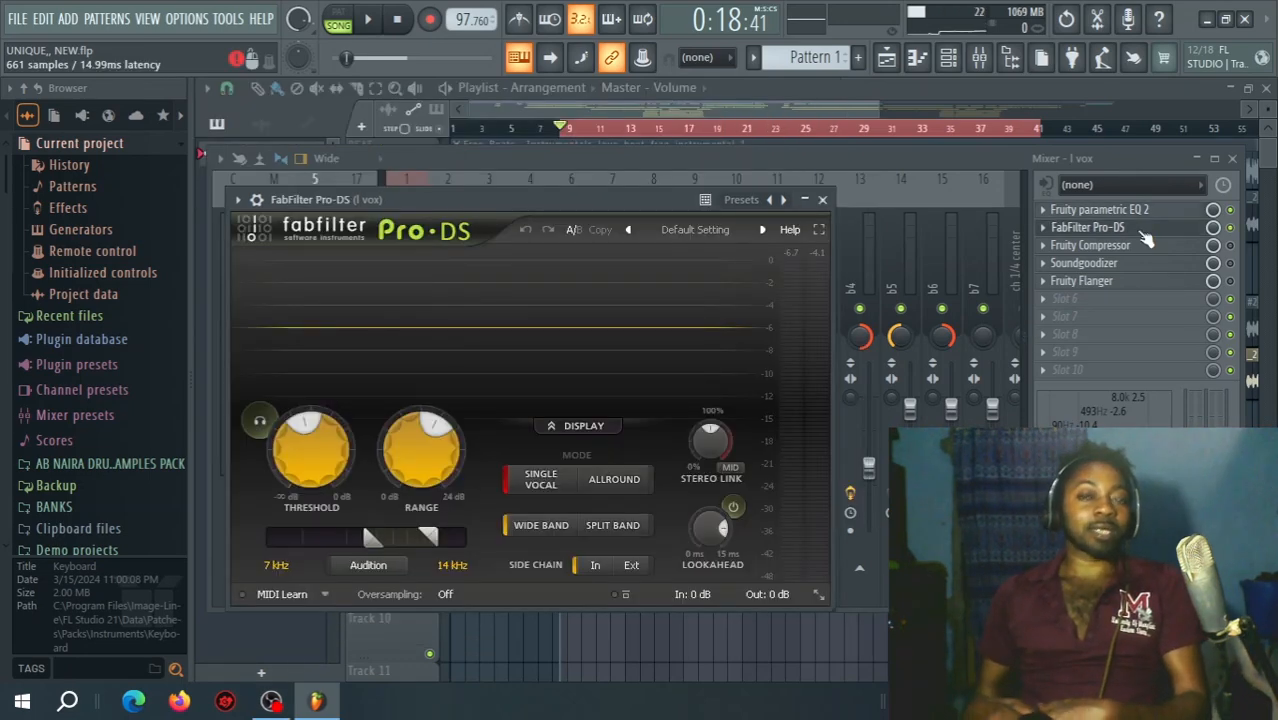
drag(543, 202, 567, 186)
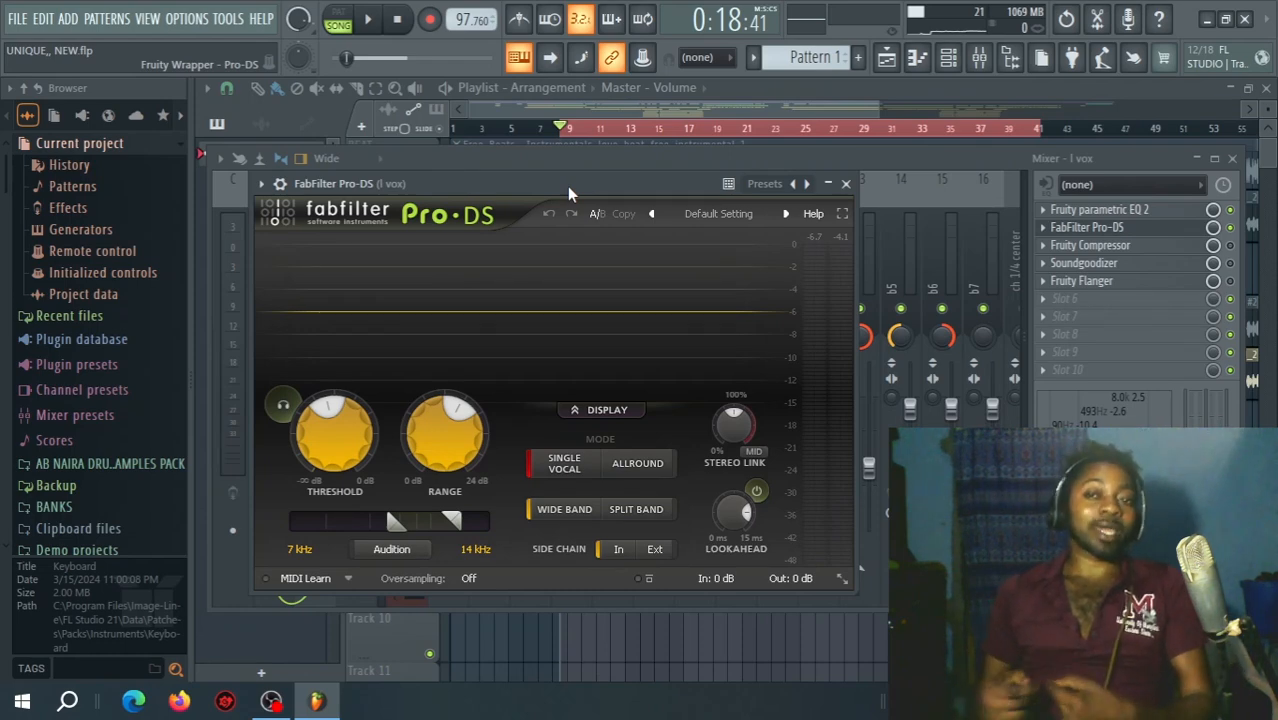
click(369, 19)
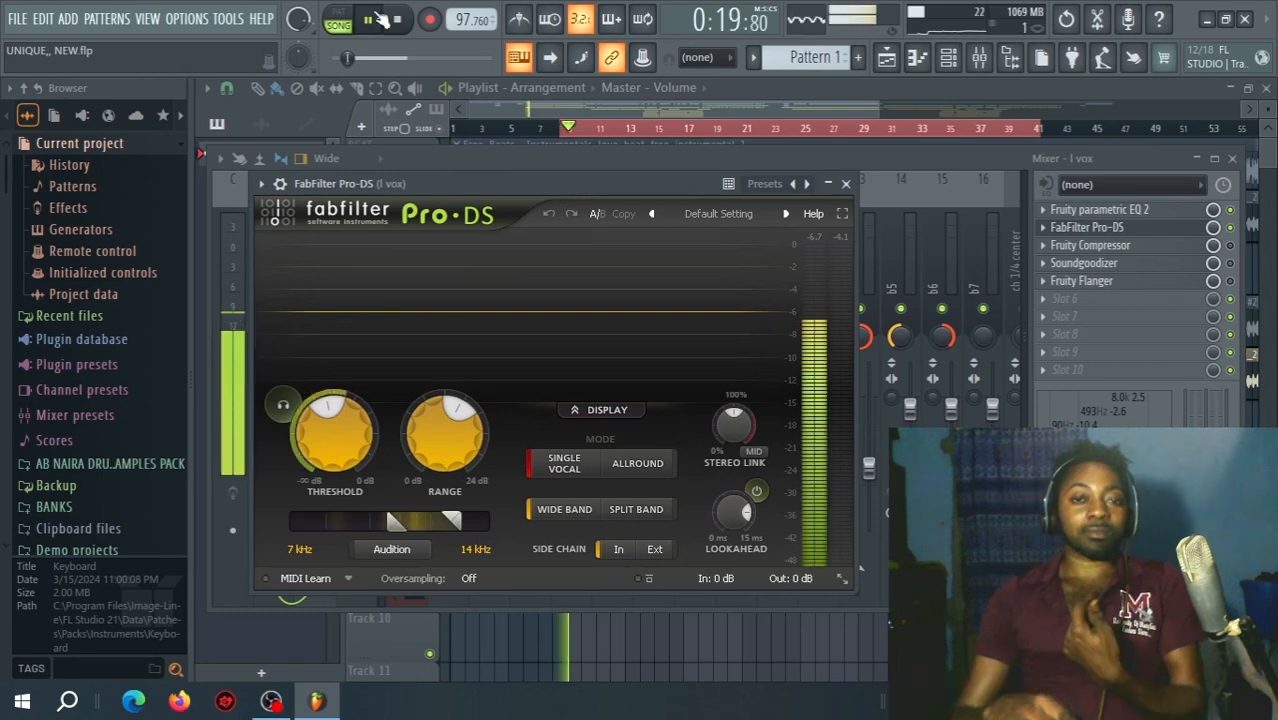
click(403, 22)
click(1087, 227)
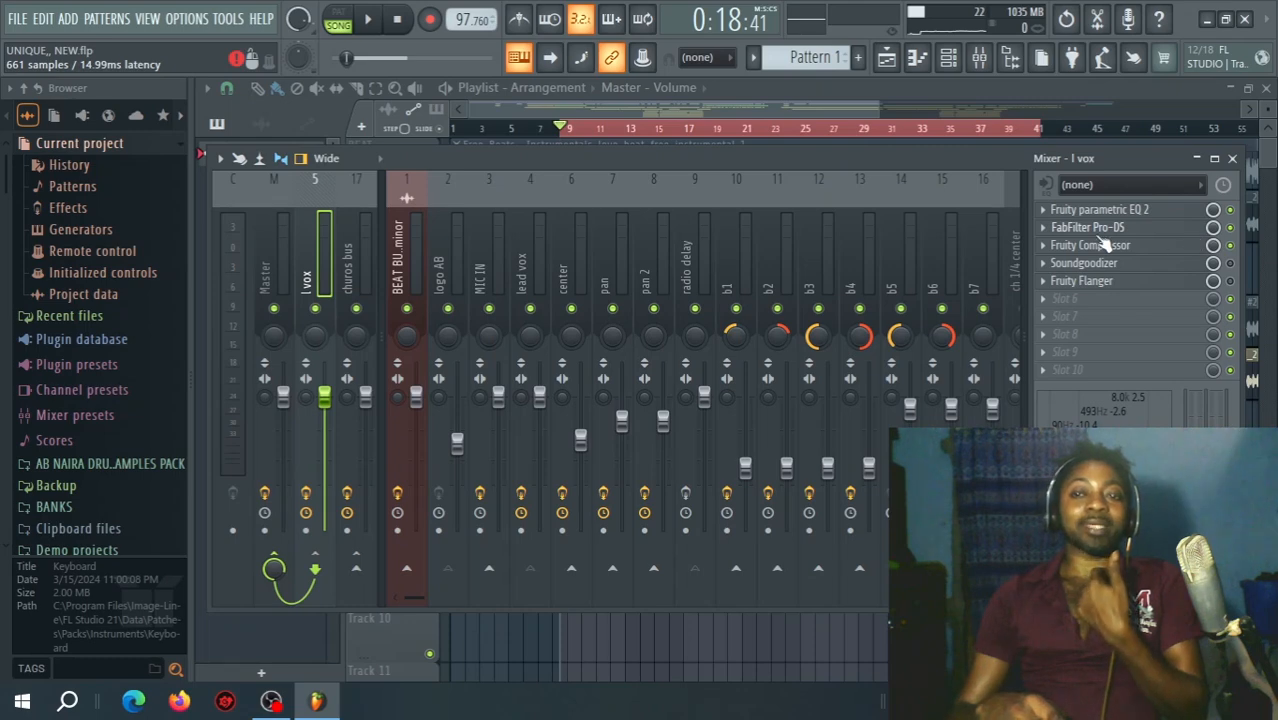
Enable Fruity Compressor and Soundgoodizer on the l vox bus and examine the settings of each plugin in turn.
click(1130, 247)
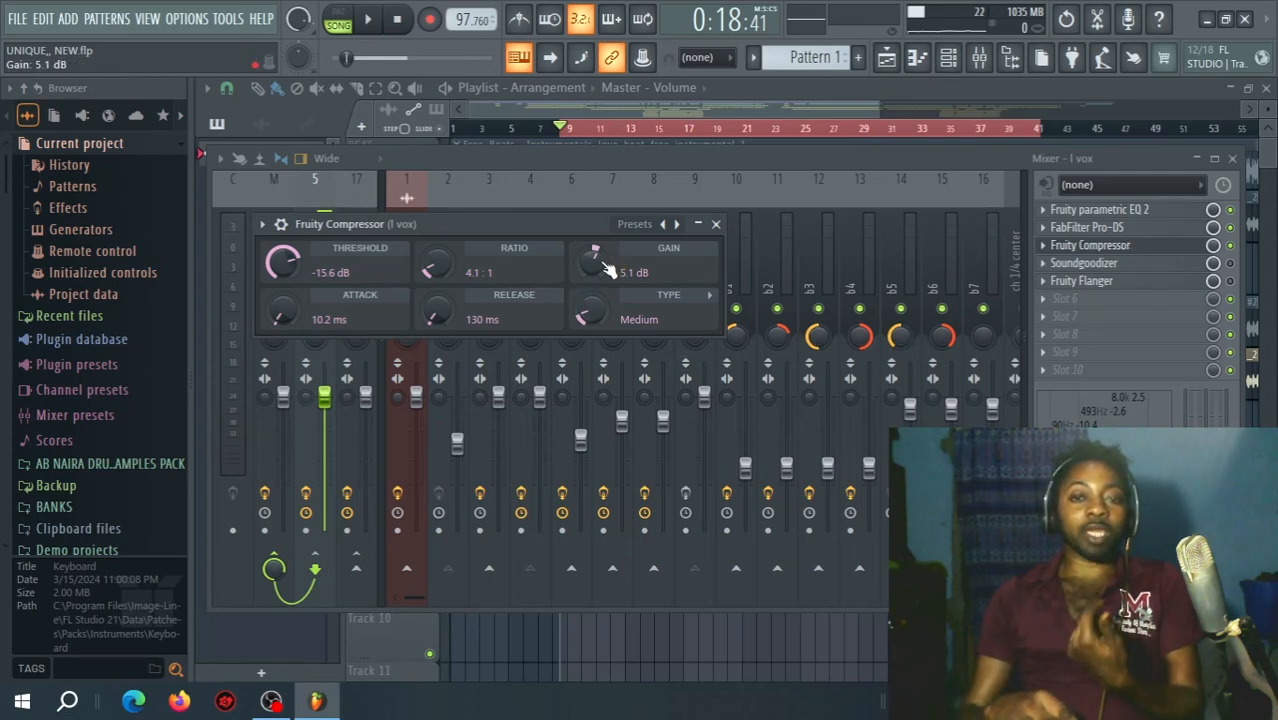
drag(491, 224, 564, 230)
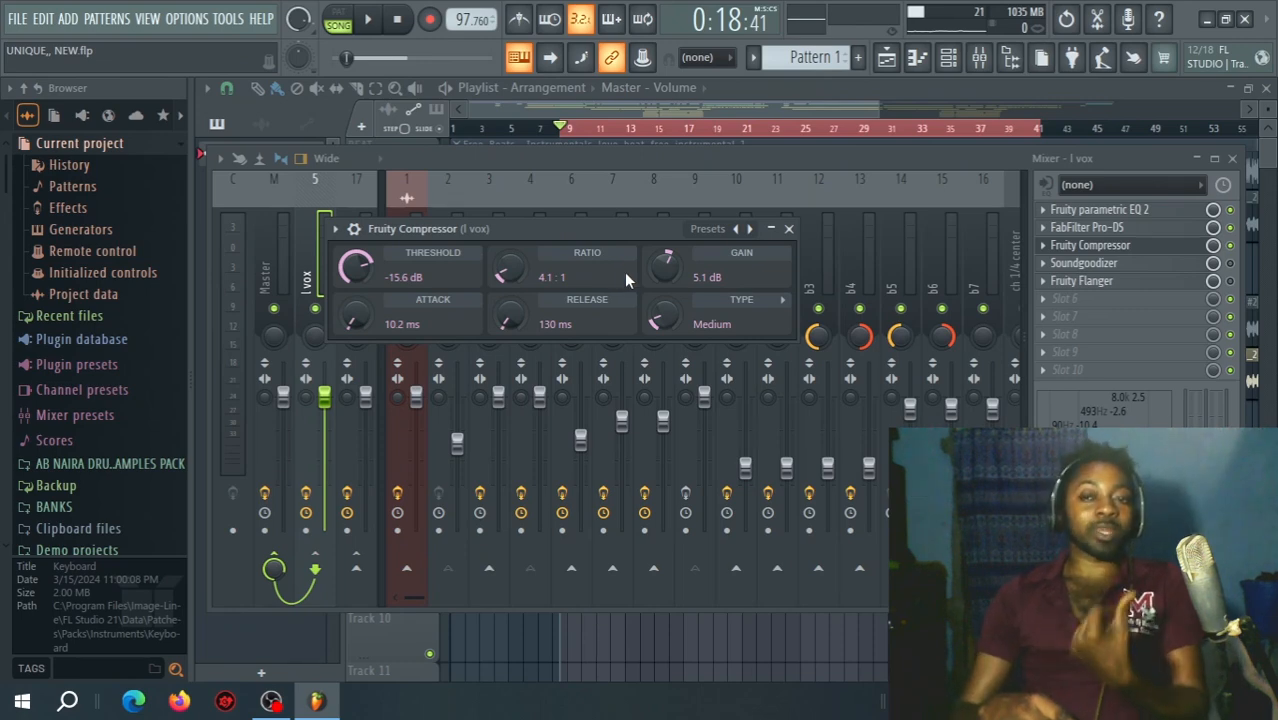
click(1175, 265)
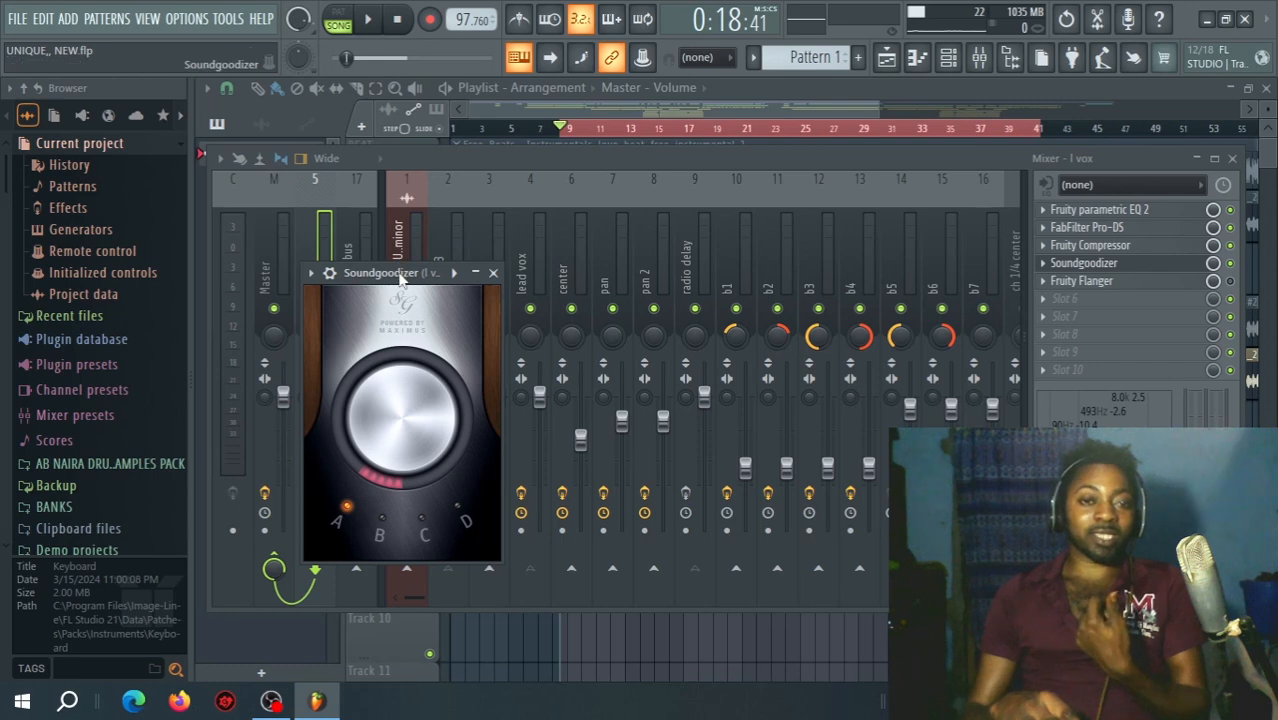
drag(400, 278, 516, 167)
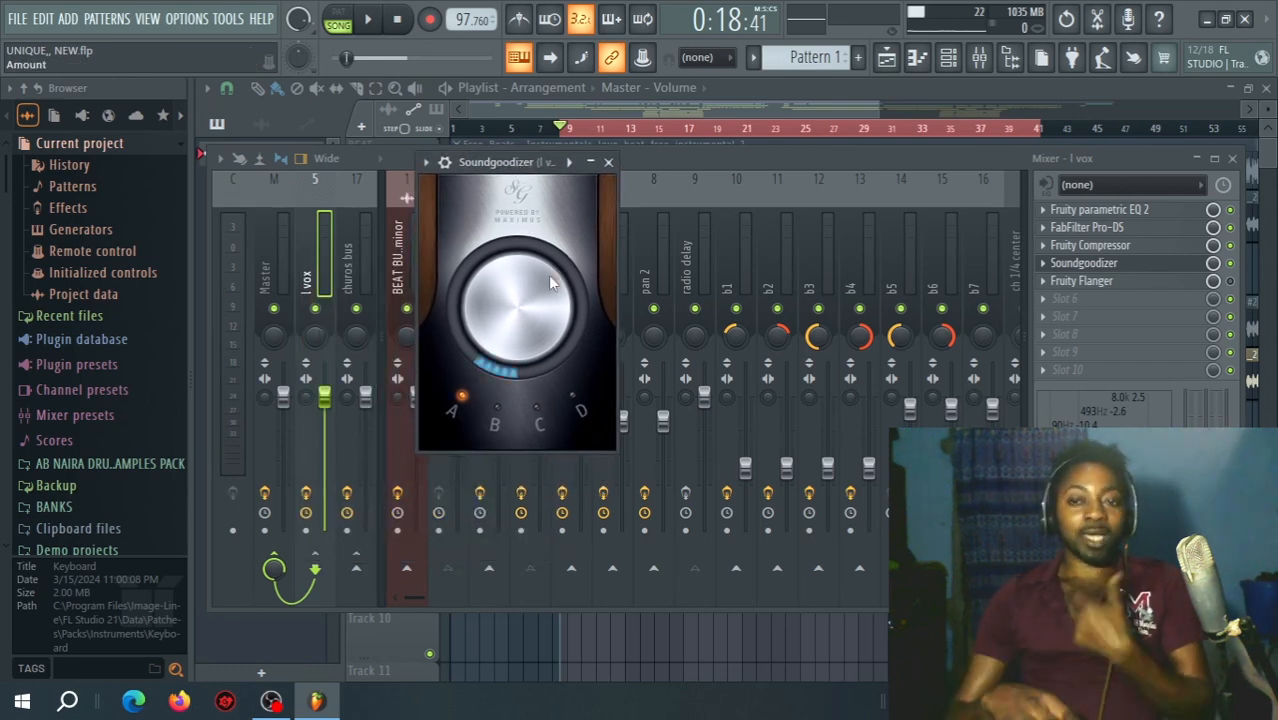
click(1143, 266)
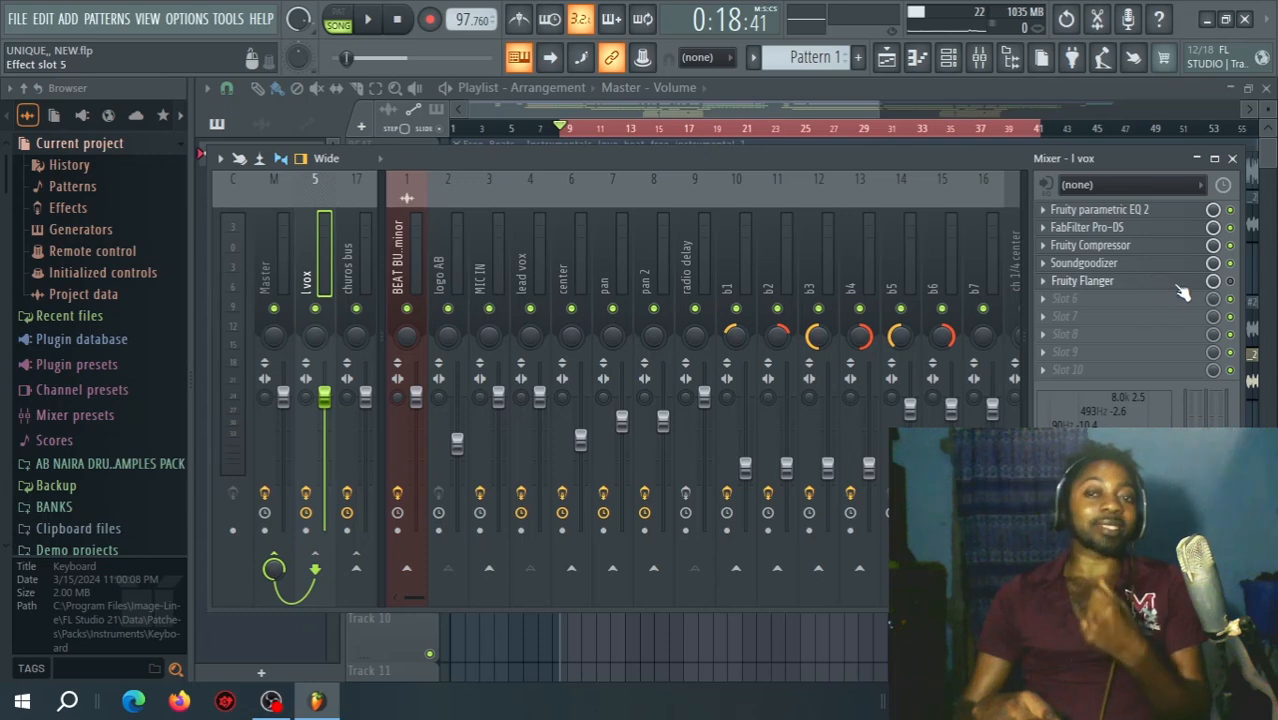
Enable Fruity Flanger on the l vox bus, audition the vocal through it, stop playback and close the plugin.
click(1180, 284)
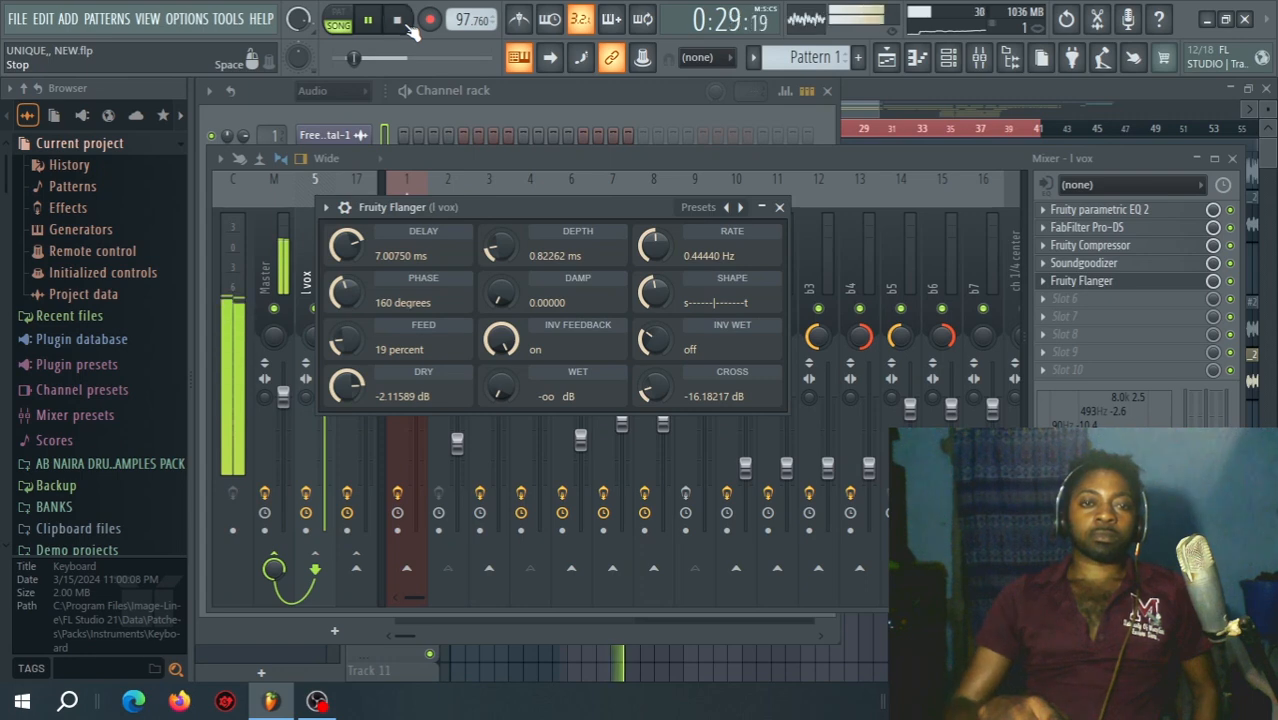
click(400, 22)
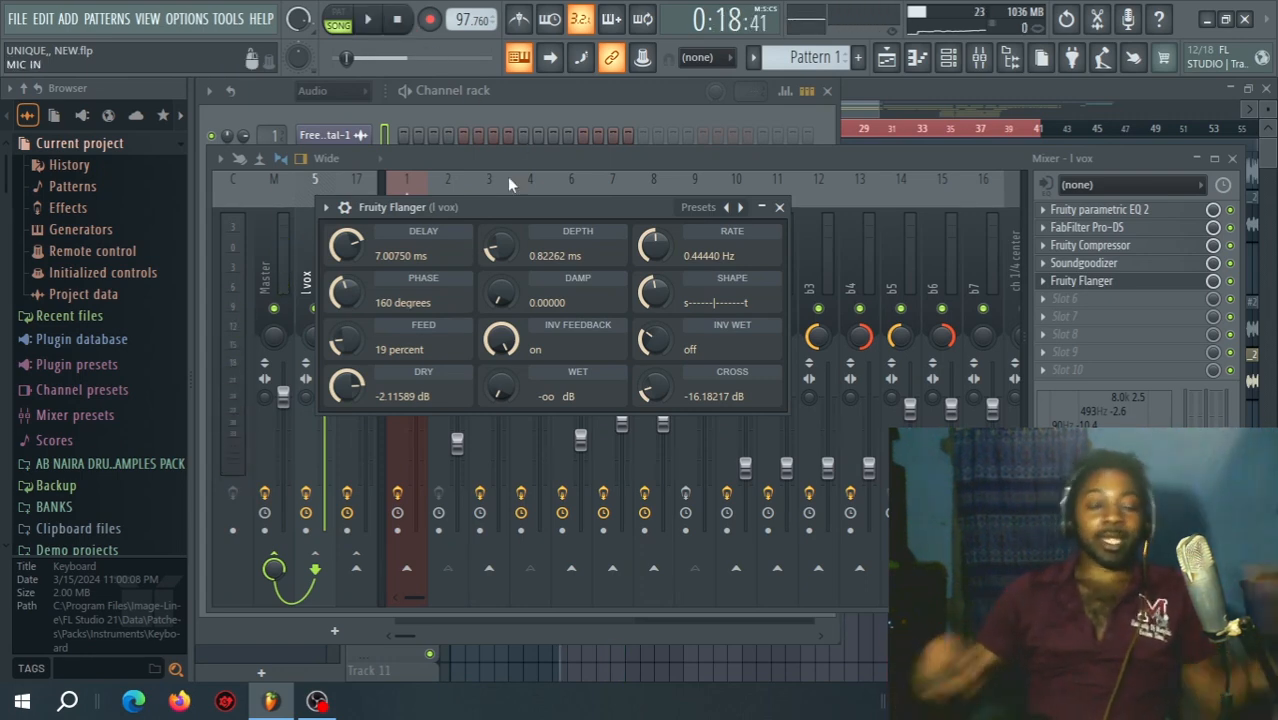
click(1081, 281)
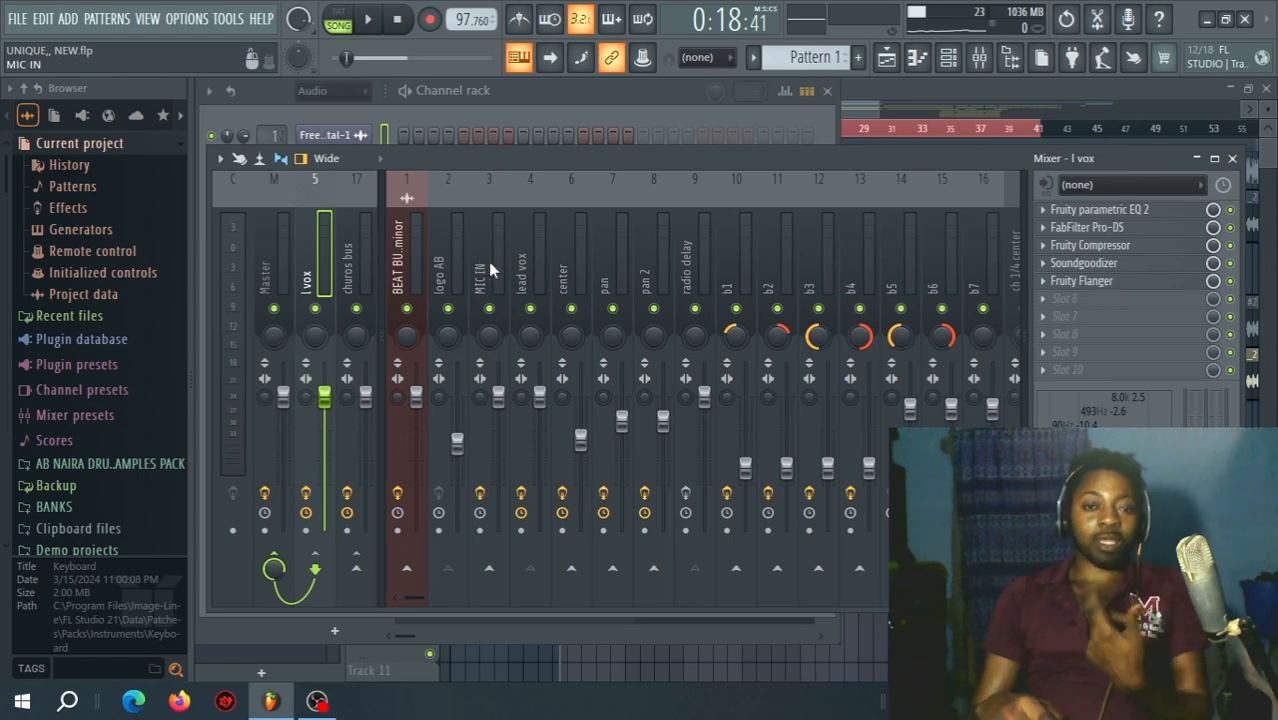
Select the lead vox channel to review its effects, audition the vocal through the complete chain and stop playback.
click(520, 268)
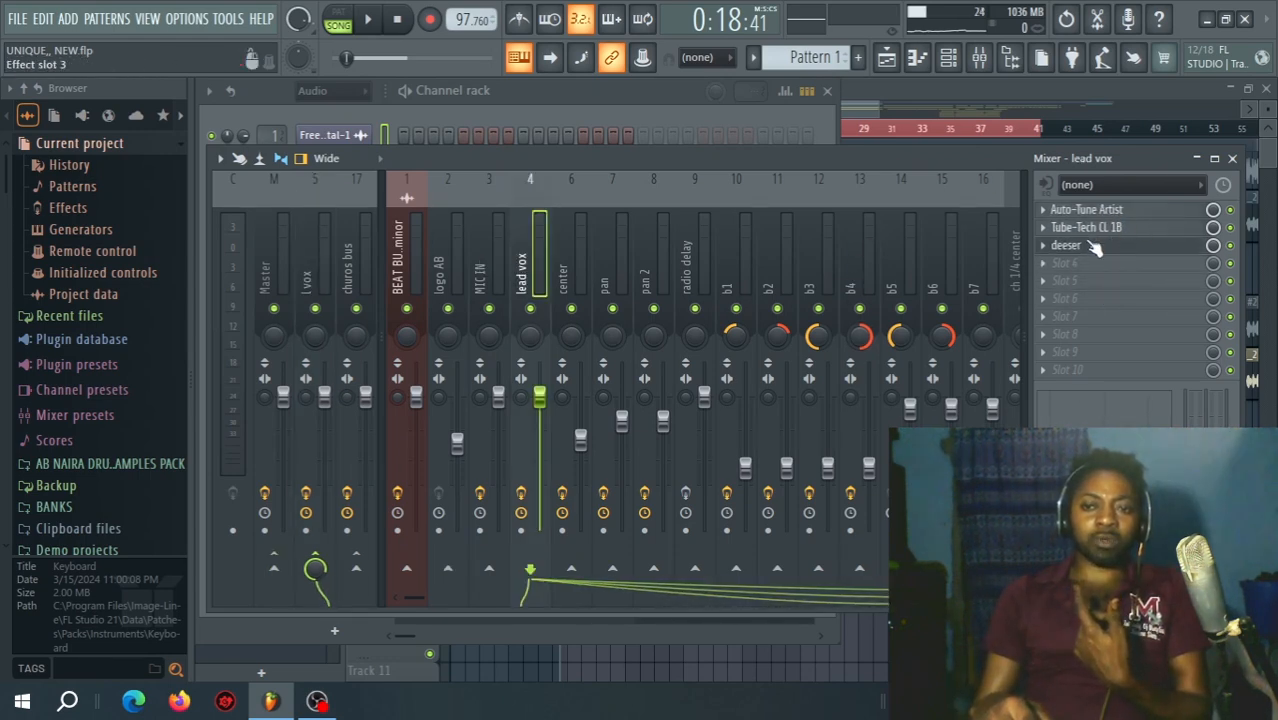
click(315, 440)
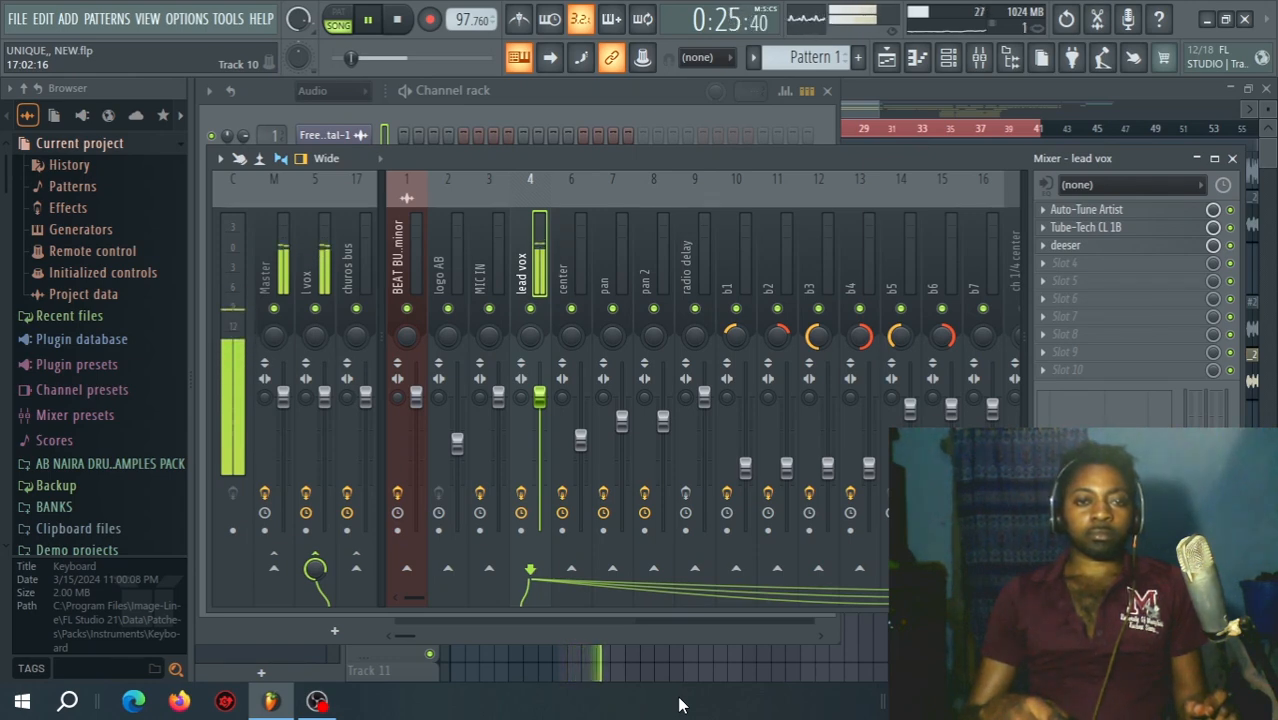
click(403, 24)
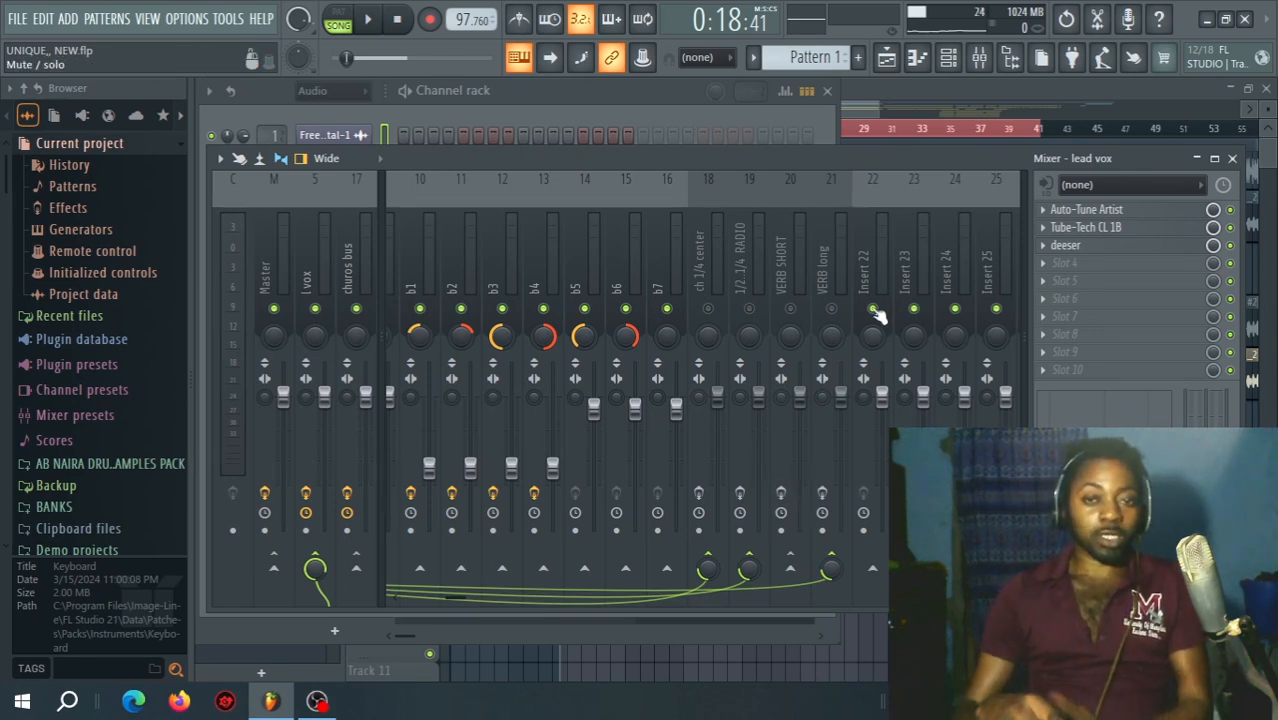
Unmute the VERB long, VERB SHORT, 1/2 1/4 RADIO and ch 1/4 center send channels.
click(833, 310)
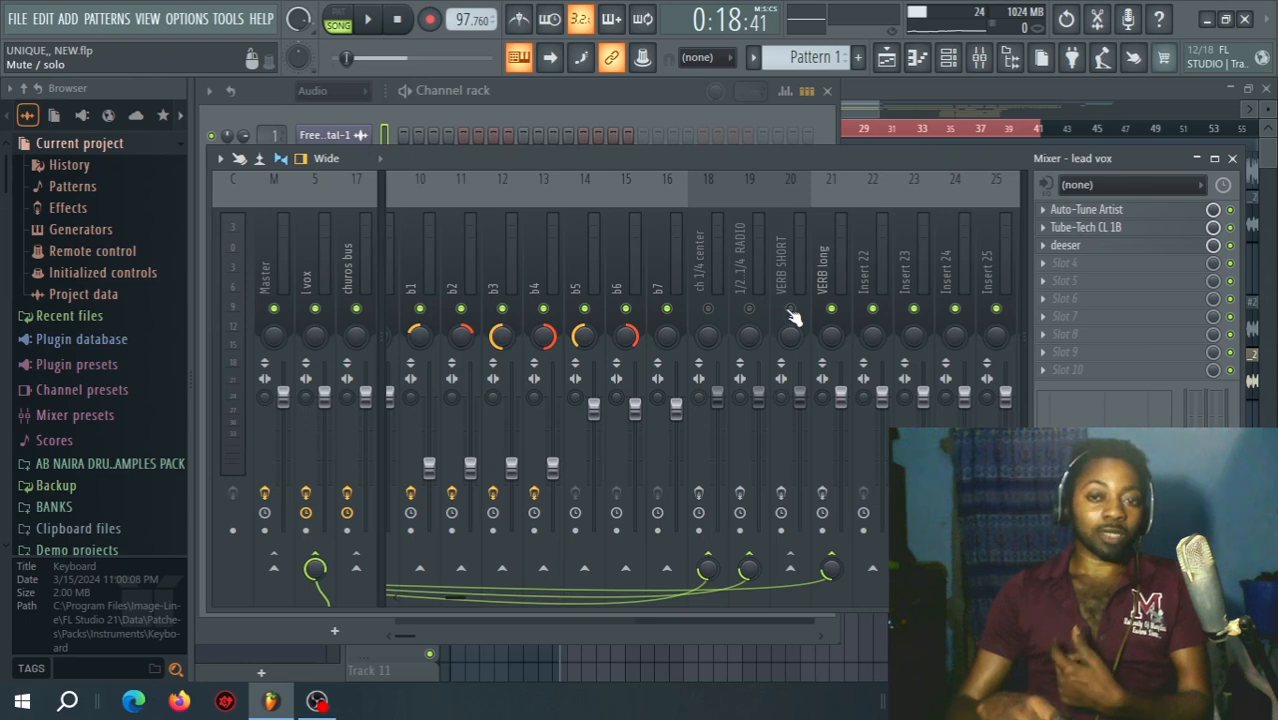
click(790, 311)
click(747, 310)
click(710, 310)
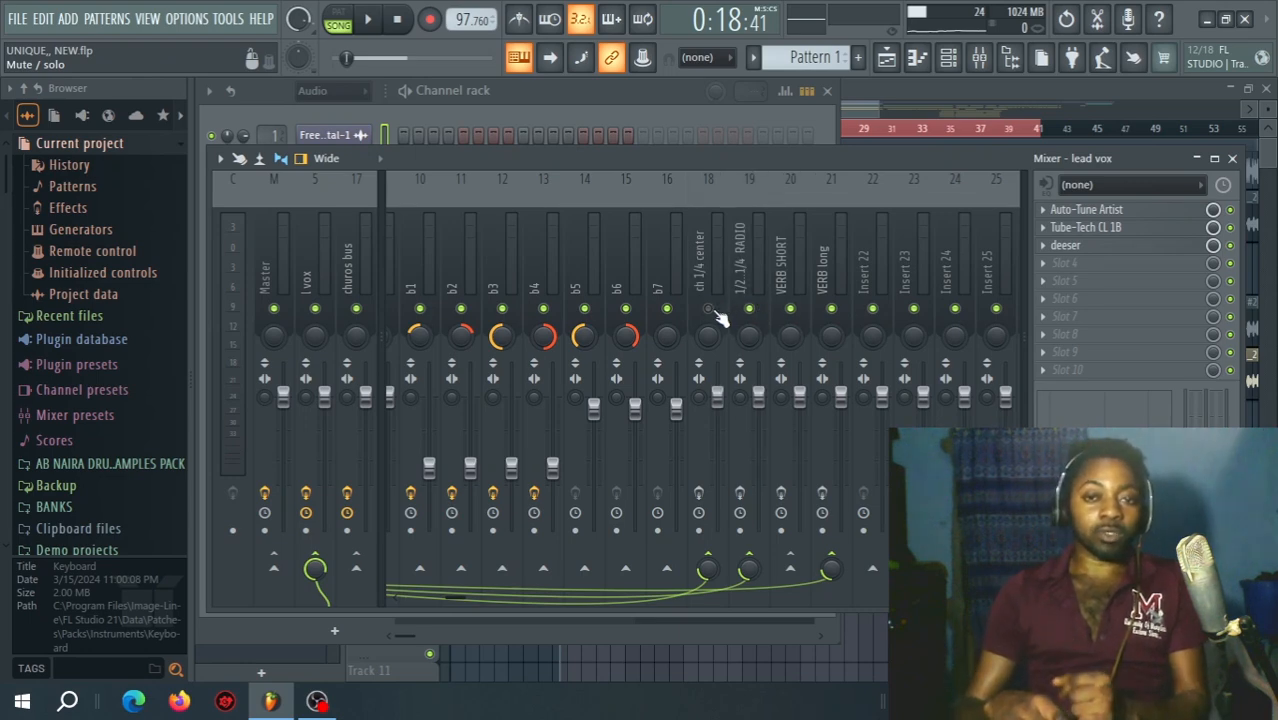
Select the Master channel, play the full arrangement with the beat and all vocals, and stop playback.
click(266, 270)
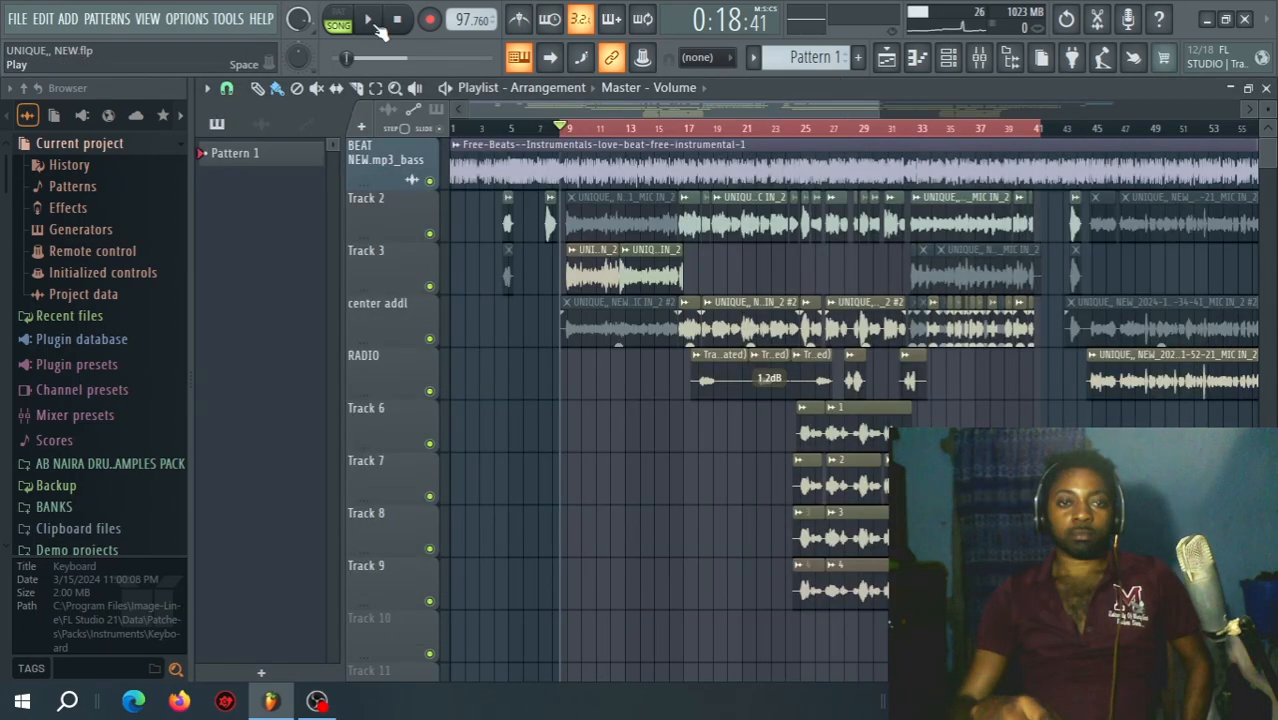
click(370, 22)
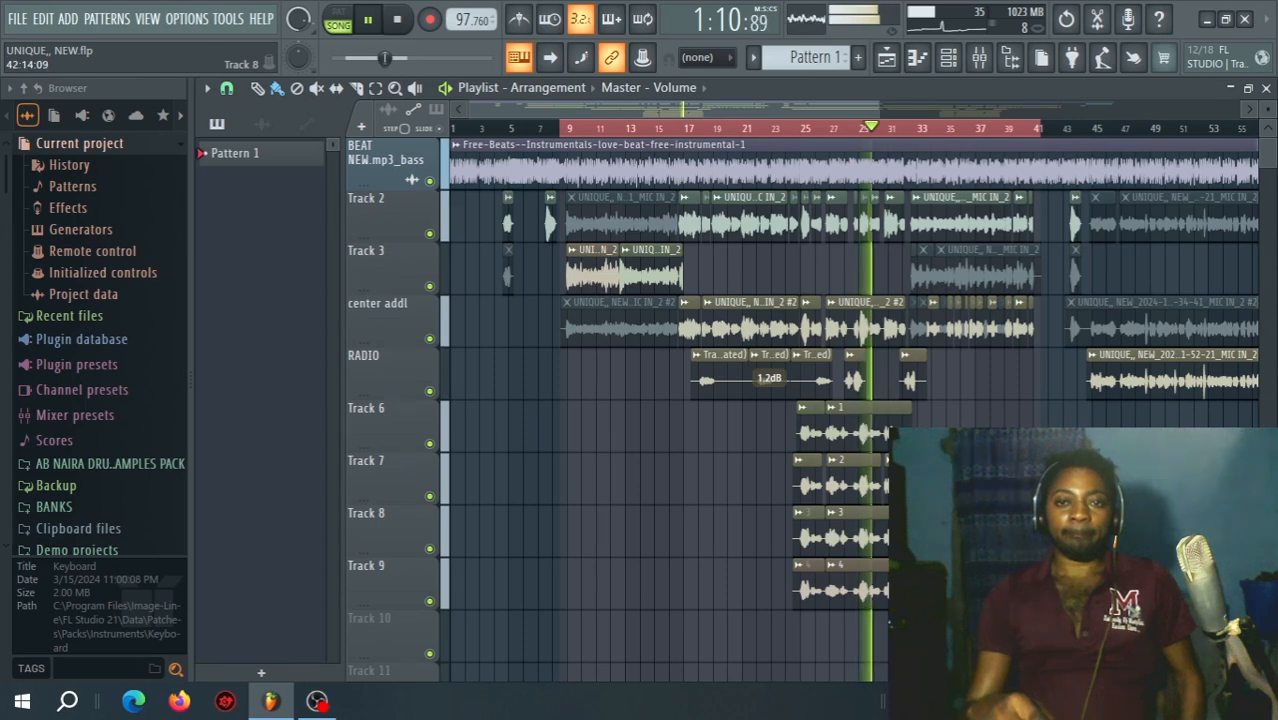
click(399, 21)
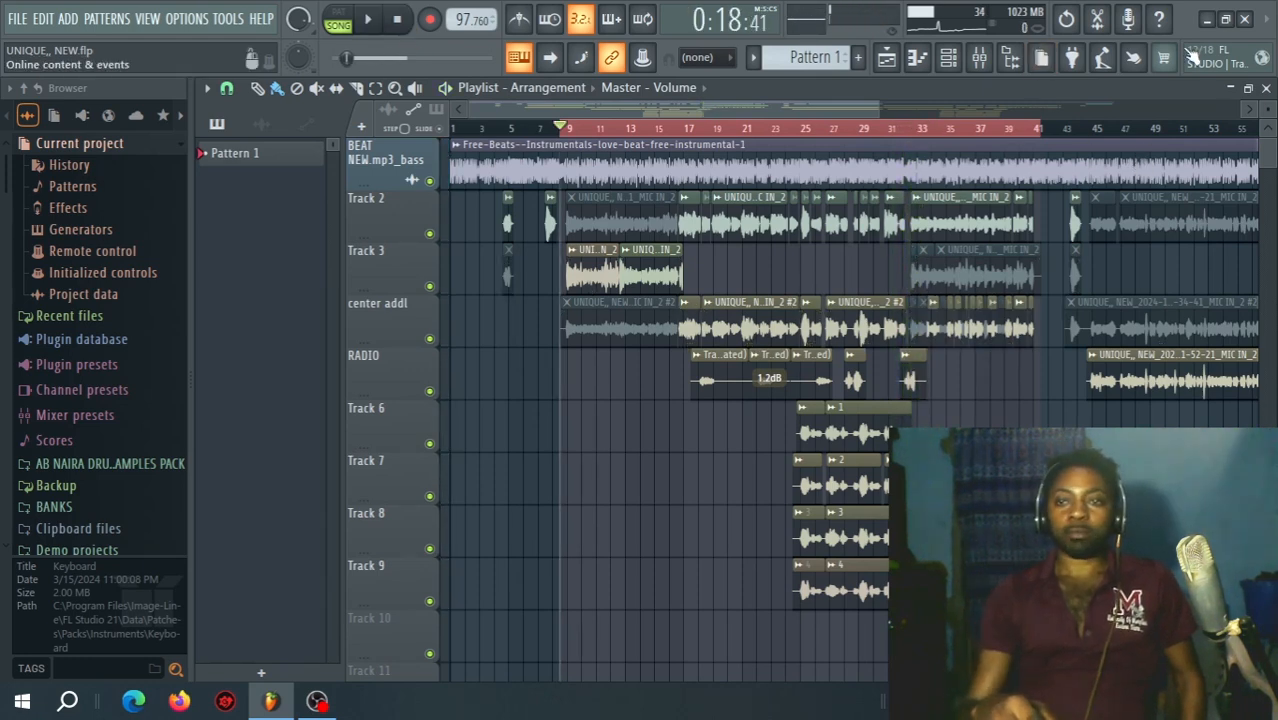